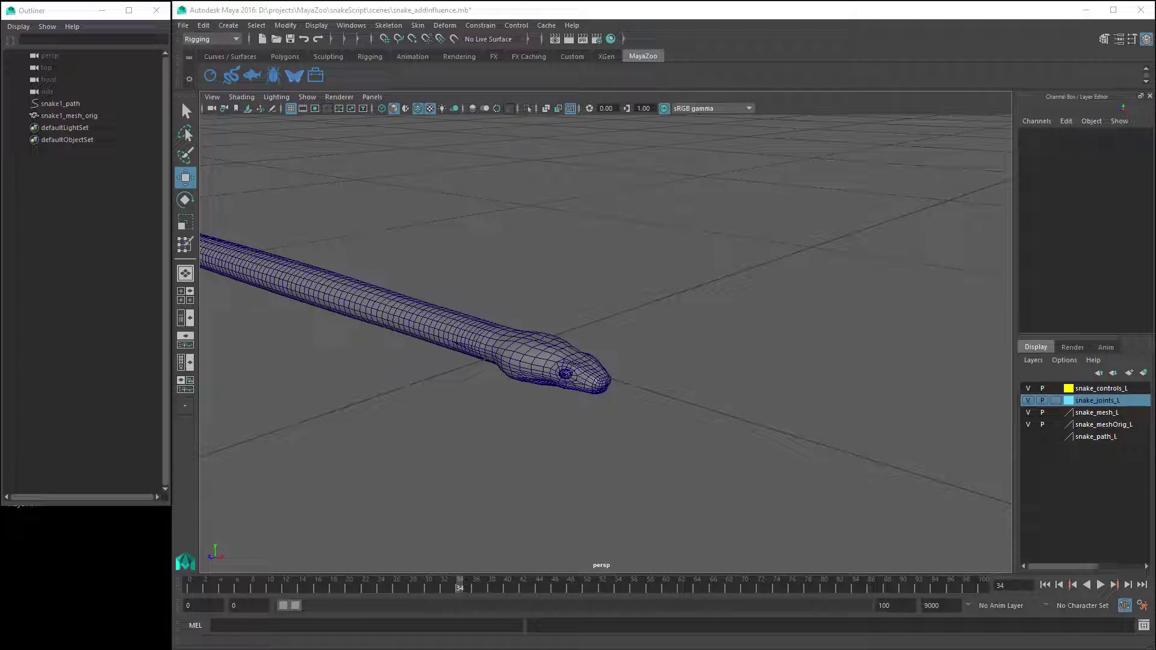
Load snake1_mesh into mzSnakeTool, create the rig and attach it, waiting for 100%
left_click(231, 76)
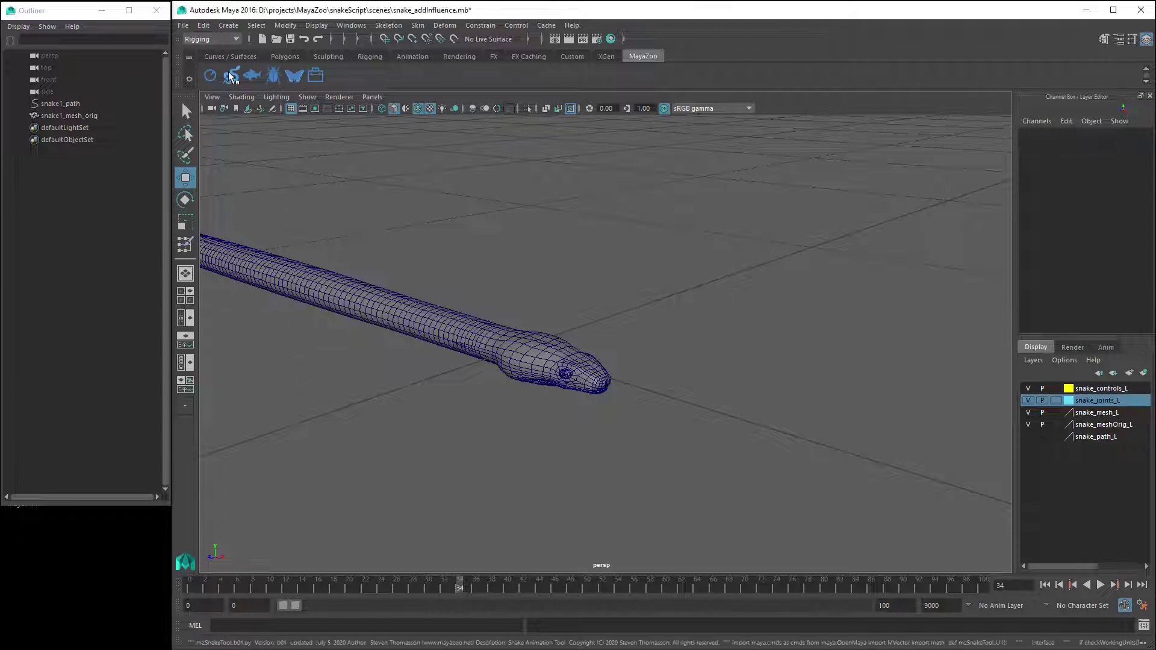
left_click(525, 343)
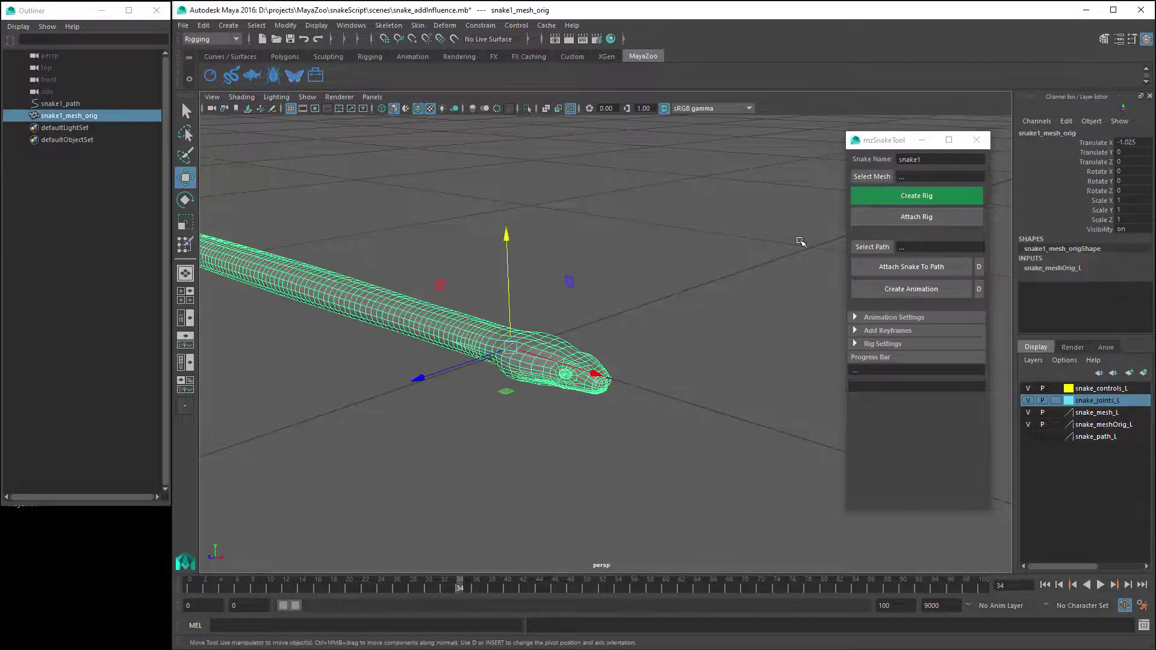
left_click(872, 176)
left_click(913, 196)
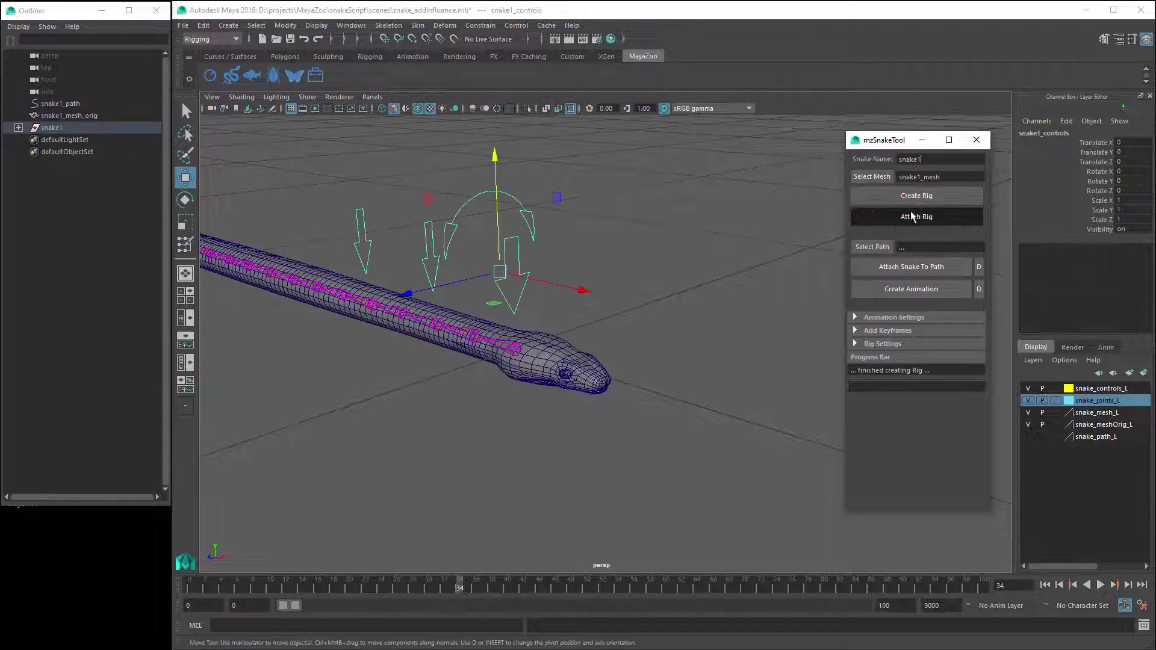
left_click(912, 217)
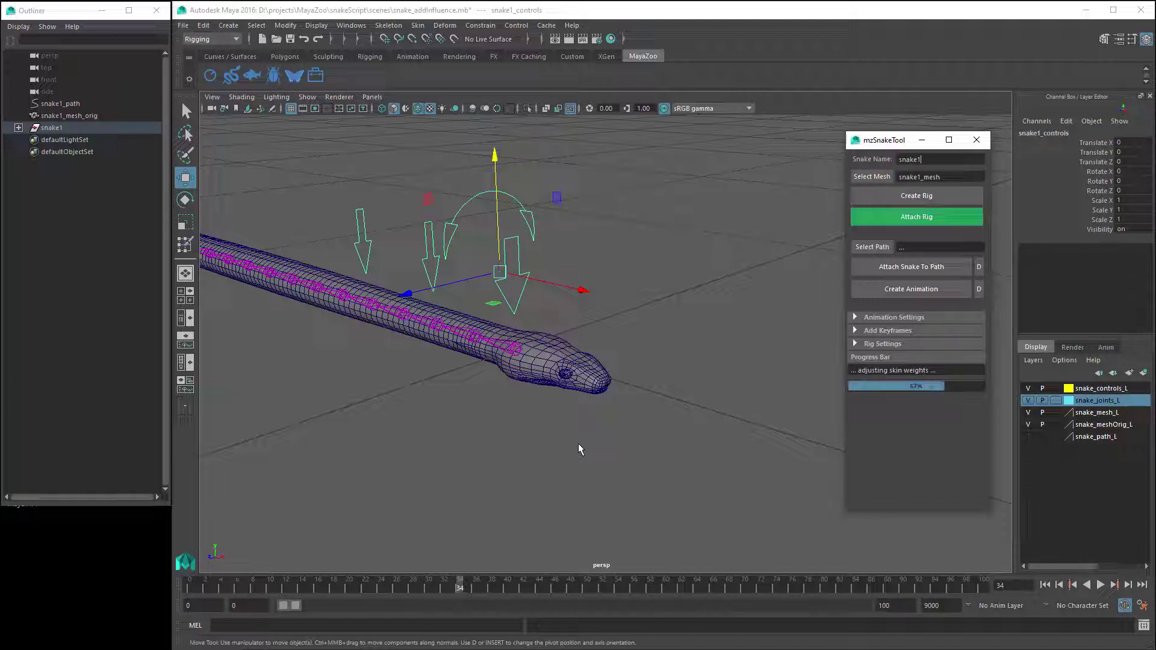
left_click(1029, 424)
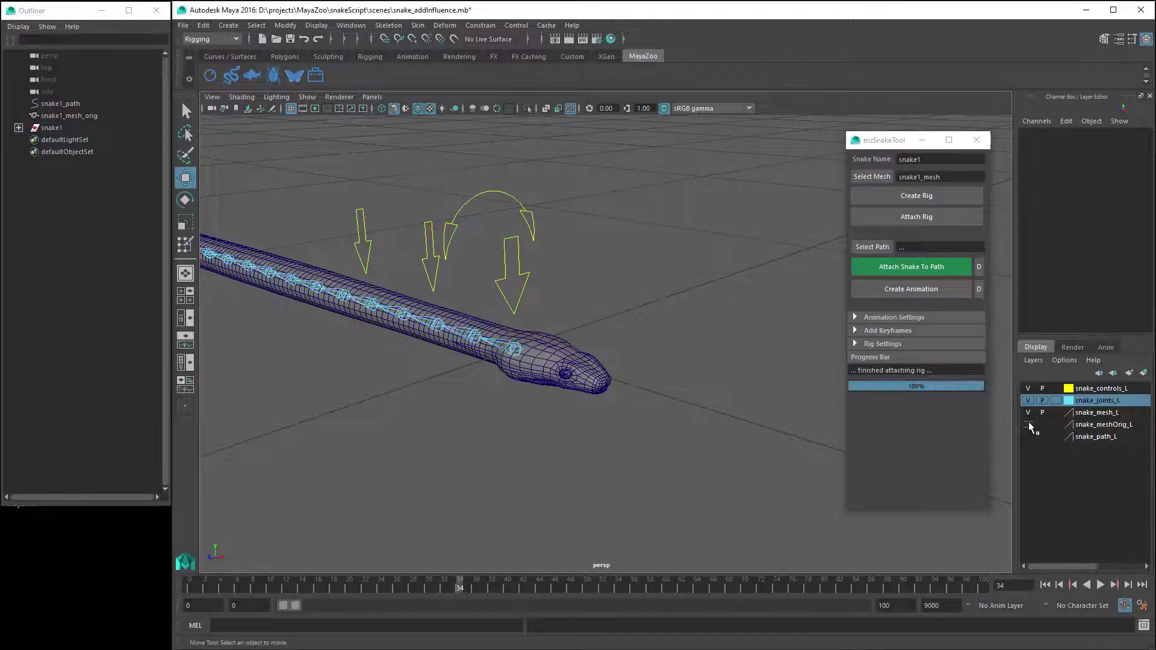
Close mzSnakeTool and expand snake1 > snake1_controls > ctrl_0 > twist_FRONT_CTRL > head_TRN_CTRL in the Outliner
left_click(977, 140)
left_click(19, 127)
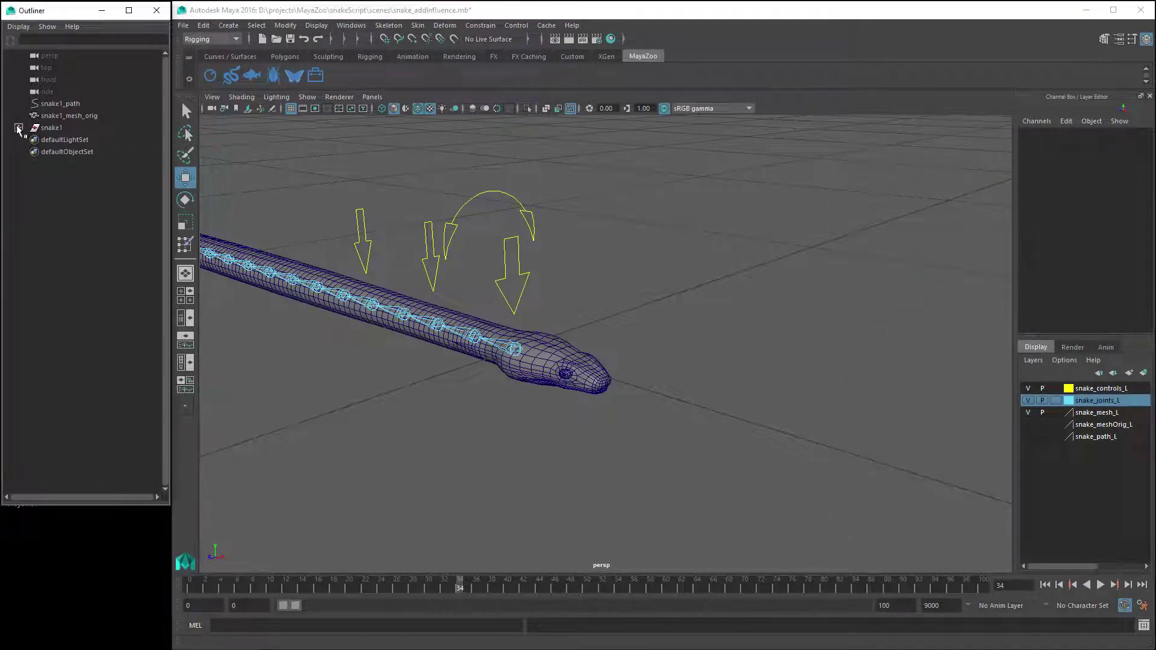
left_click(30, 176)
left_click(42, 187)
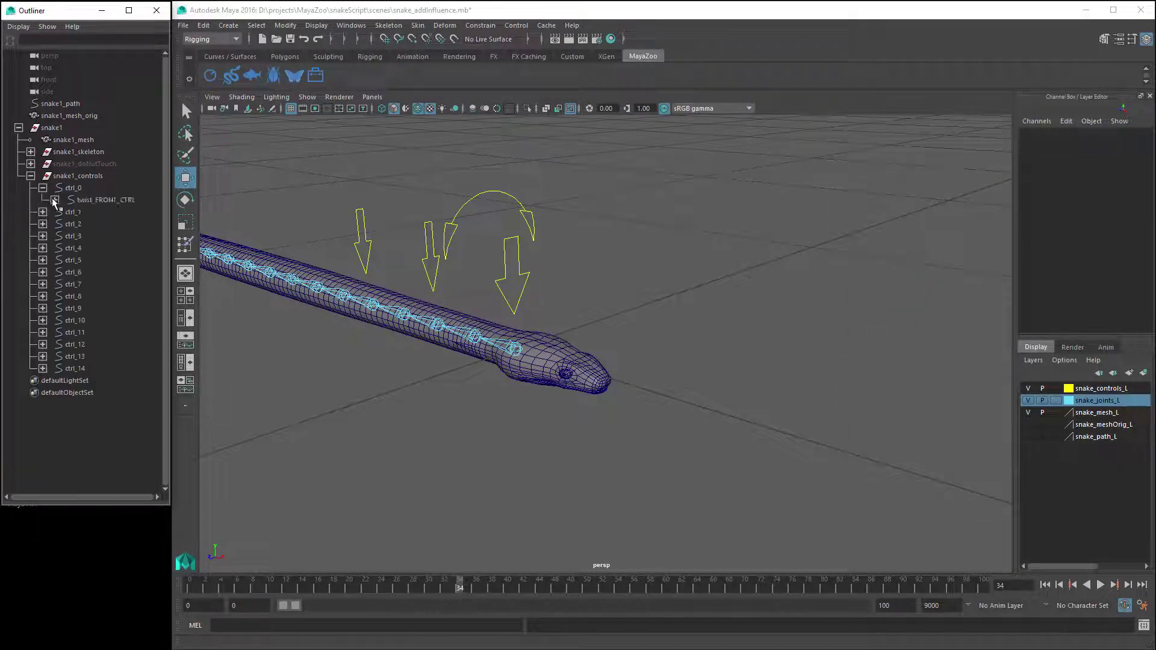
left_click(54, 200)
left_click(66, 212)
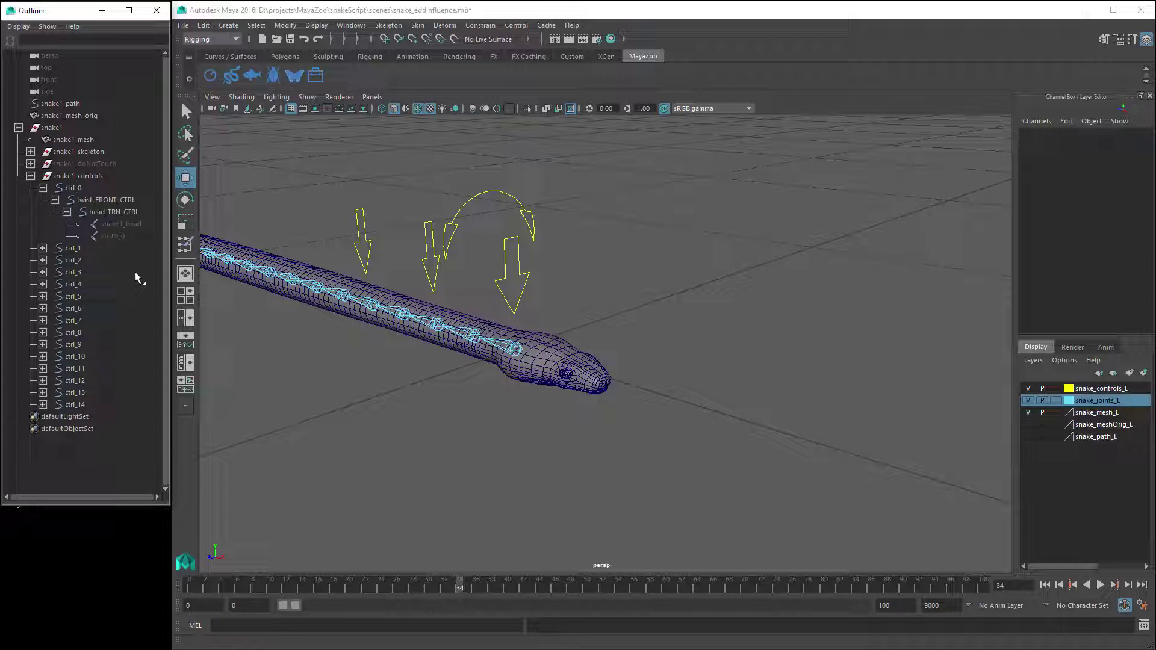
Test-rotate snake1_head slightly, then undo the rotation and deselect it
left_click(139, 224)
key("e")
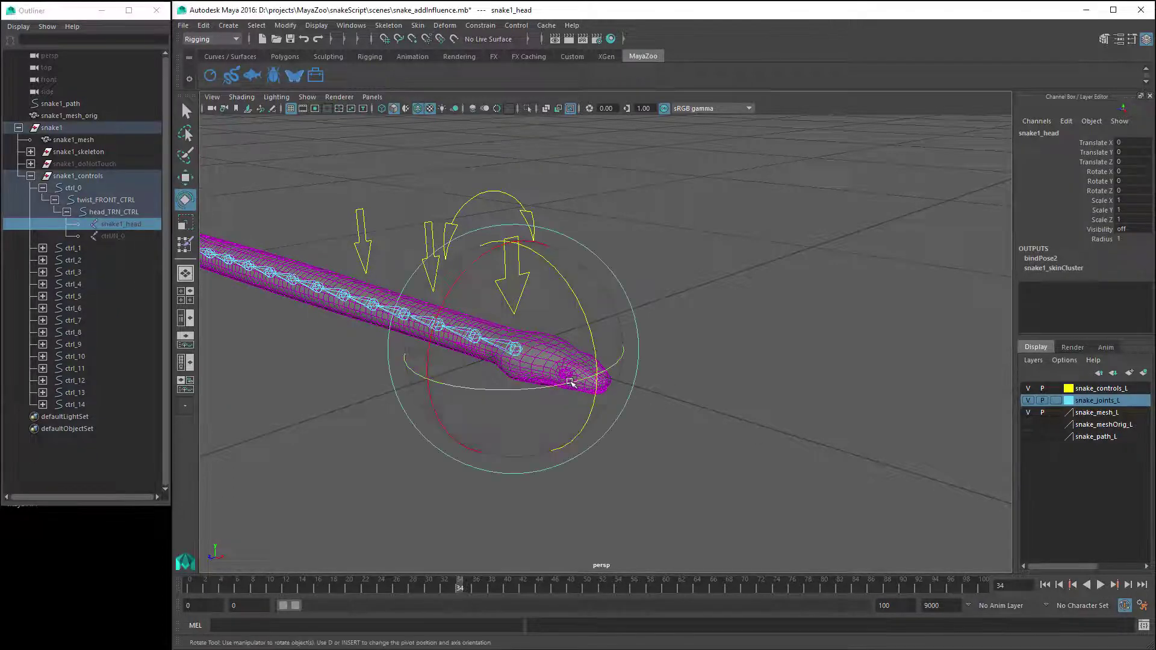
left_click_drag(571, 382, 539, 386)
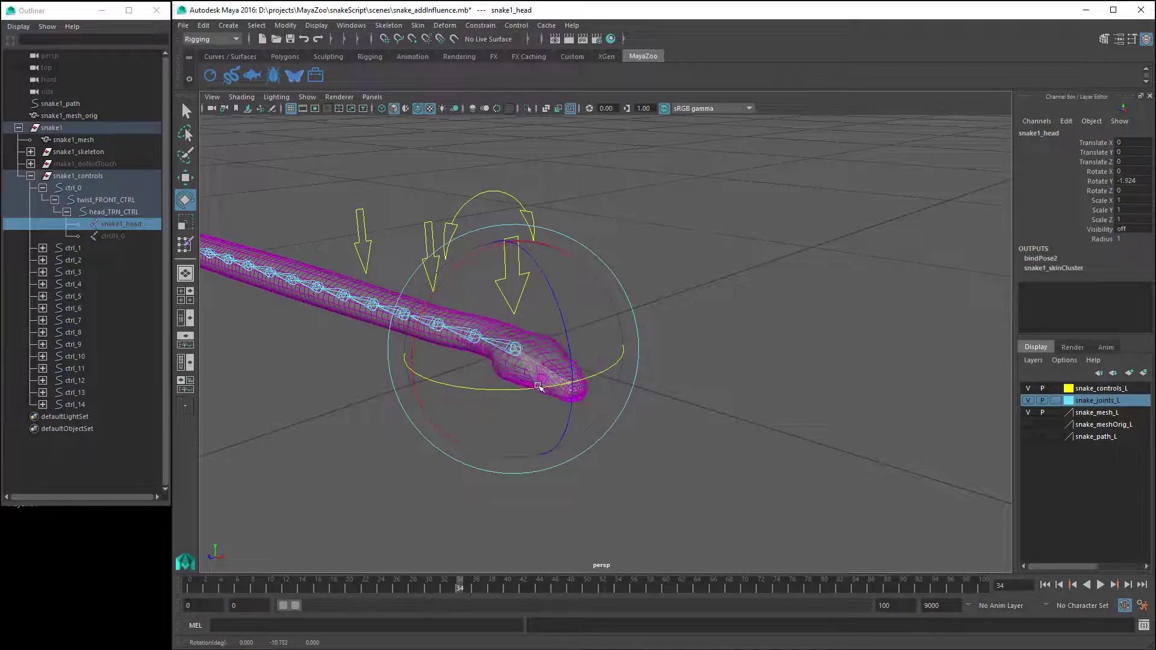
key("ctrl+z")
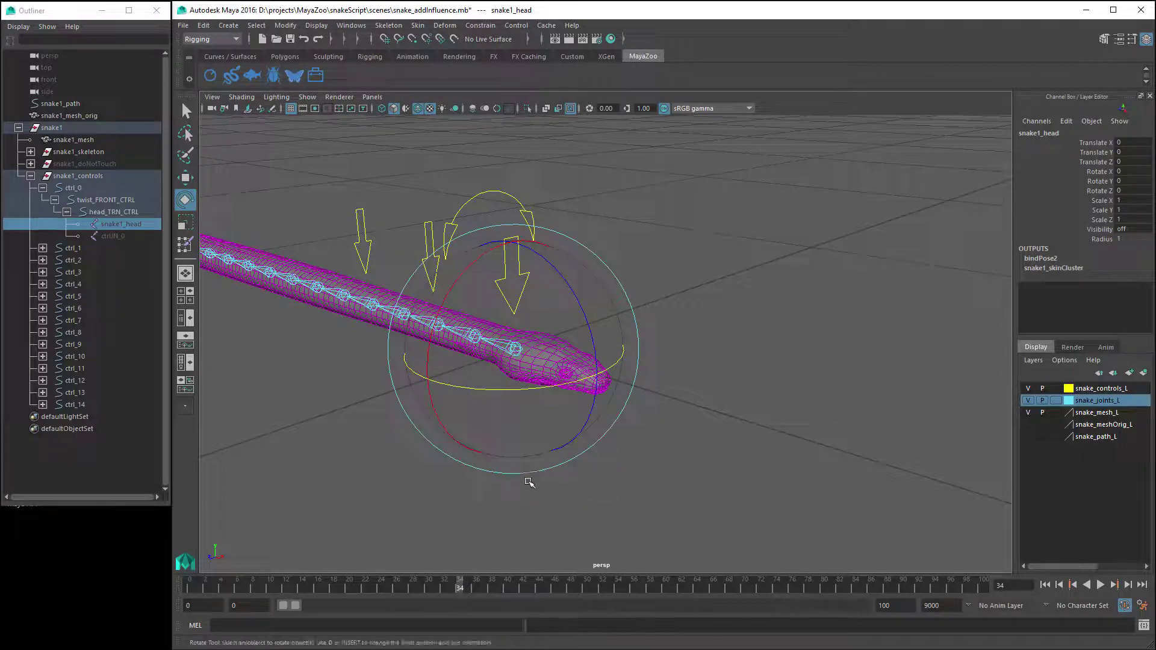
left_click(529, 482)
key("q")
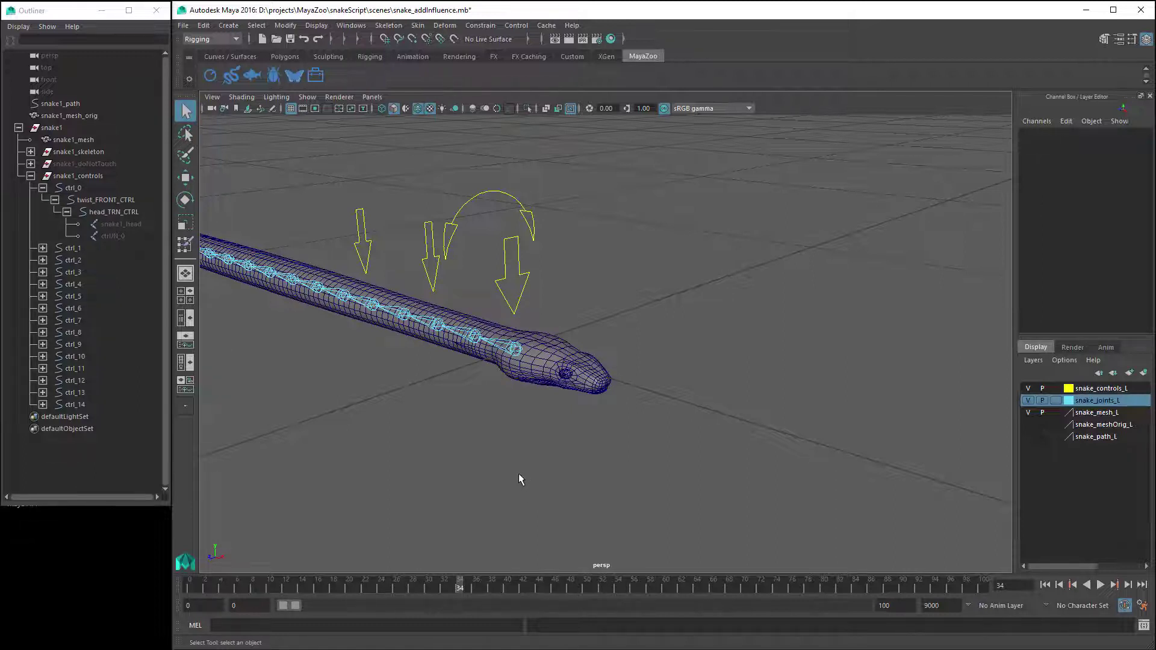
Expand snake1_skeleton down to joint4 to inspect the joints, then collapse it
left_click(31, 152)
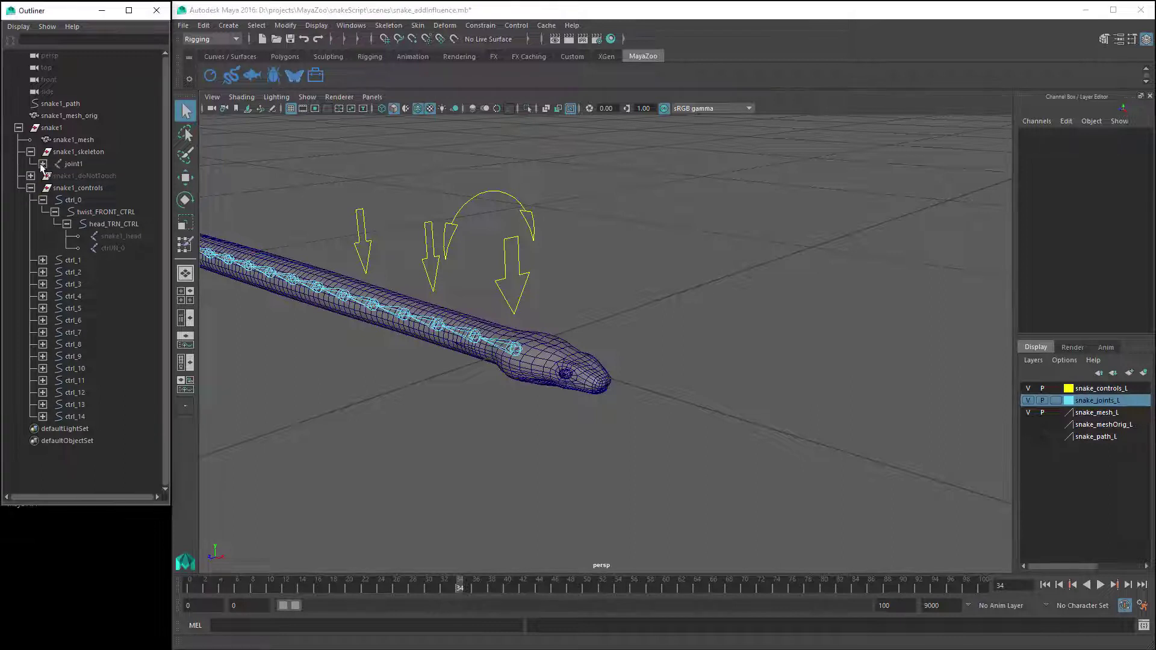
left_click(43, 164)
left_click(55, 175)
left_click(66, 188)
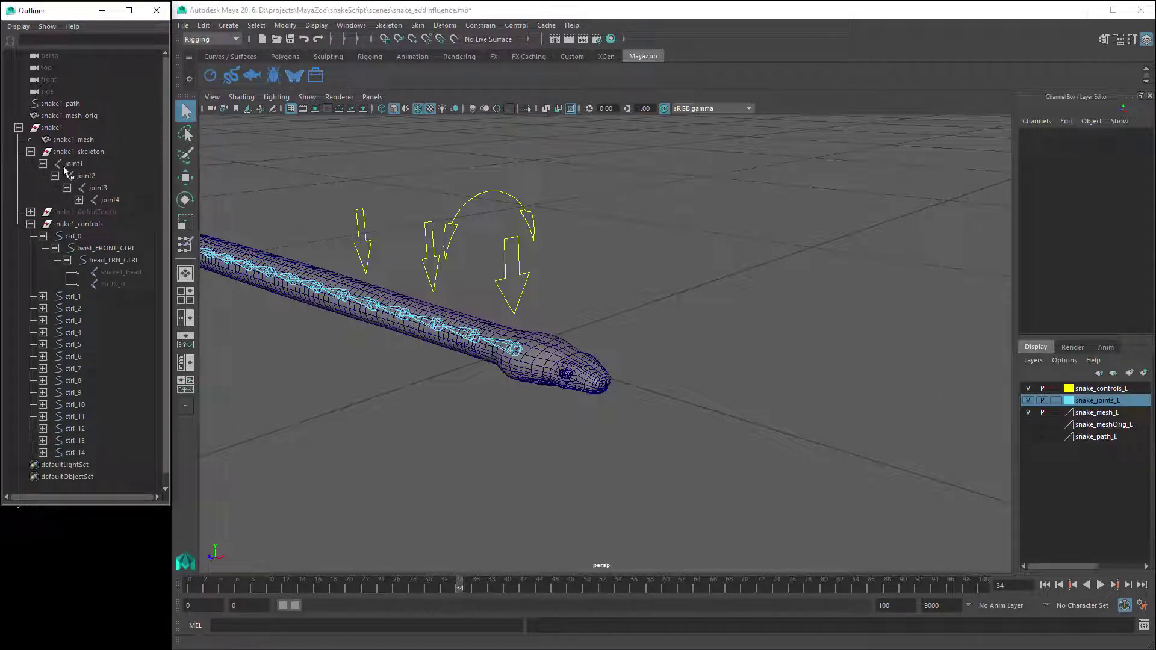
left_click(31, 152)
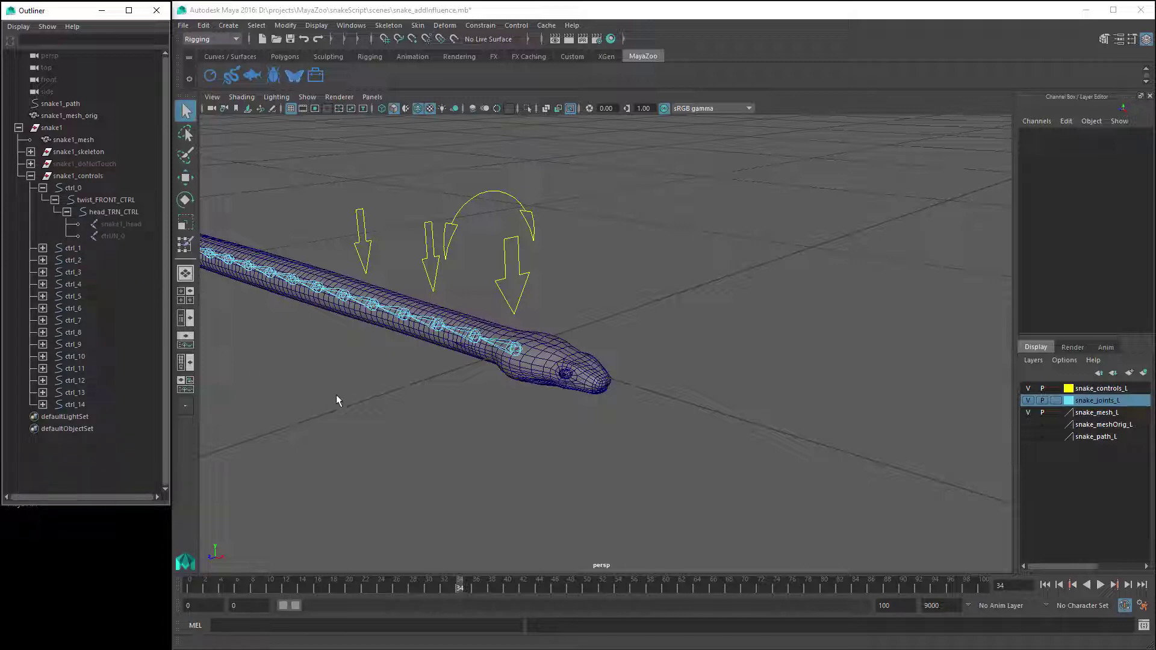
Draw a two-joint chain from inside the lower jaw to the chin
key("space")
key("space")
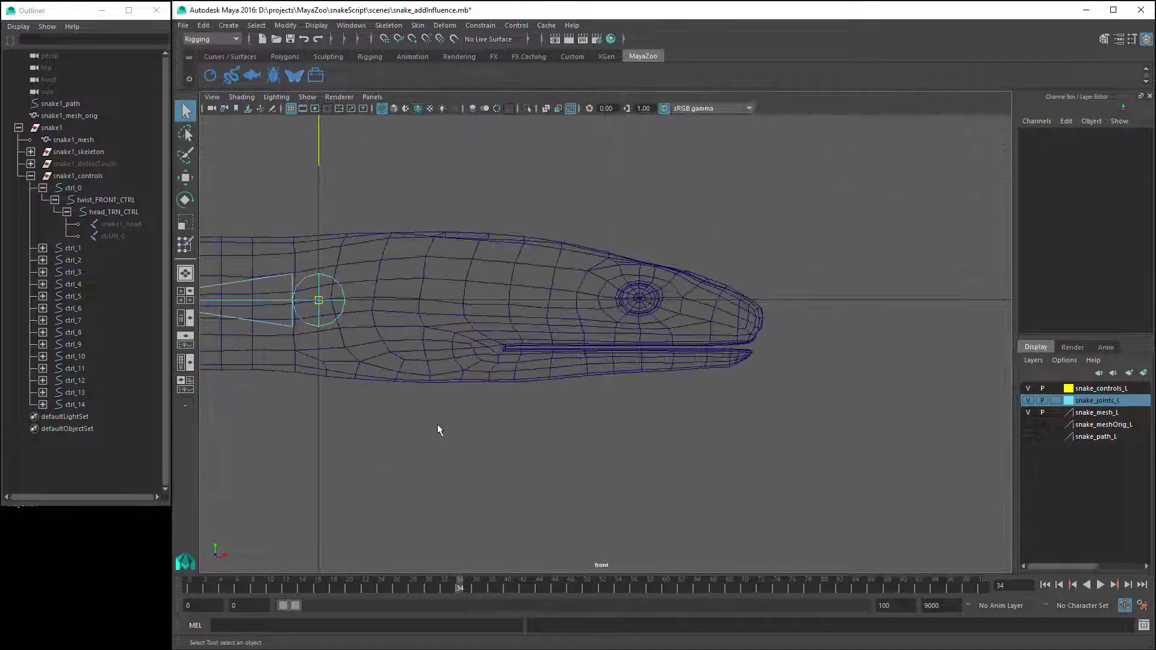
scroll(447, 413, "up", 5)
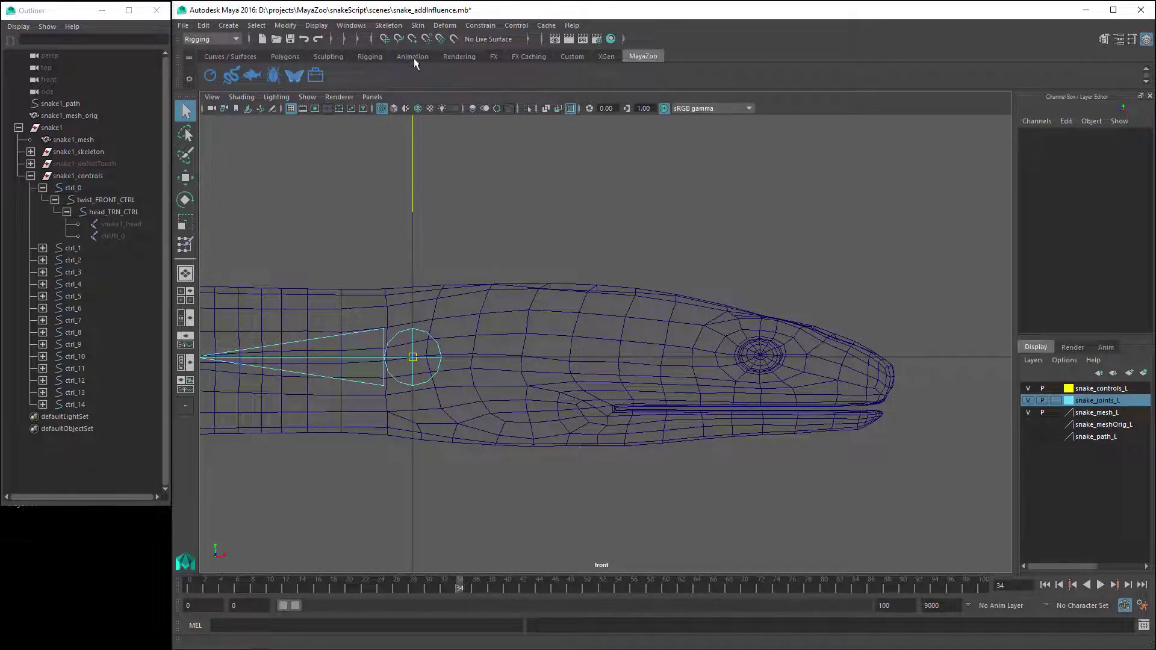
left_click(392, 27)
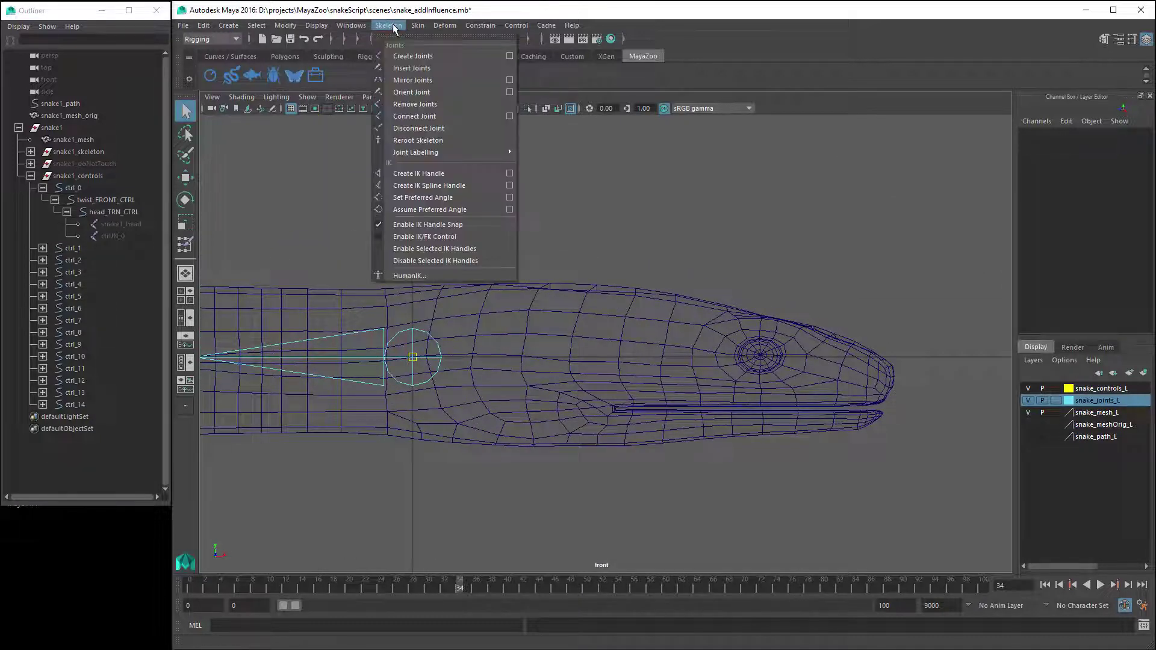
left_click(422, 57)
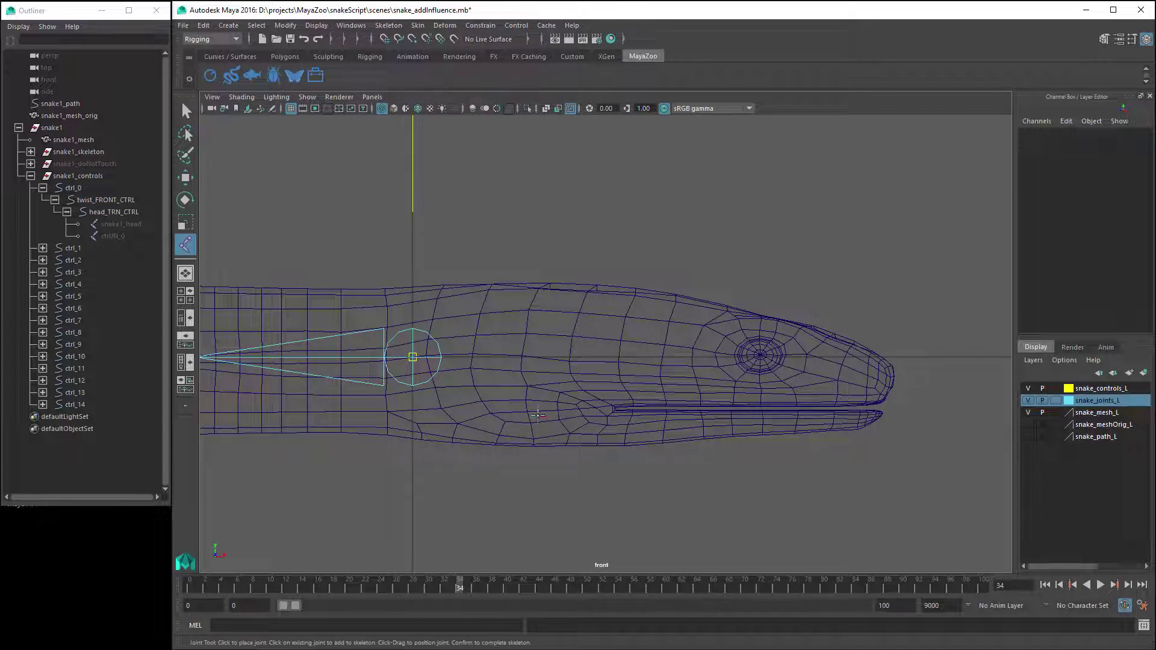
left_click(538, 416)
left_click(869, 421)
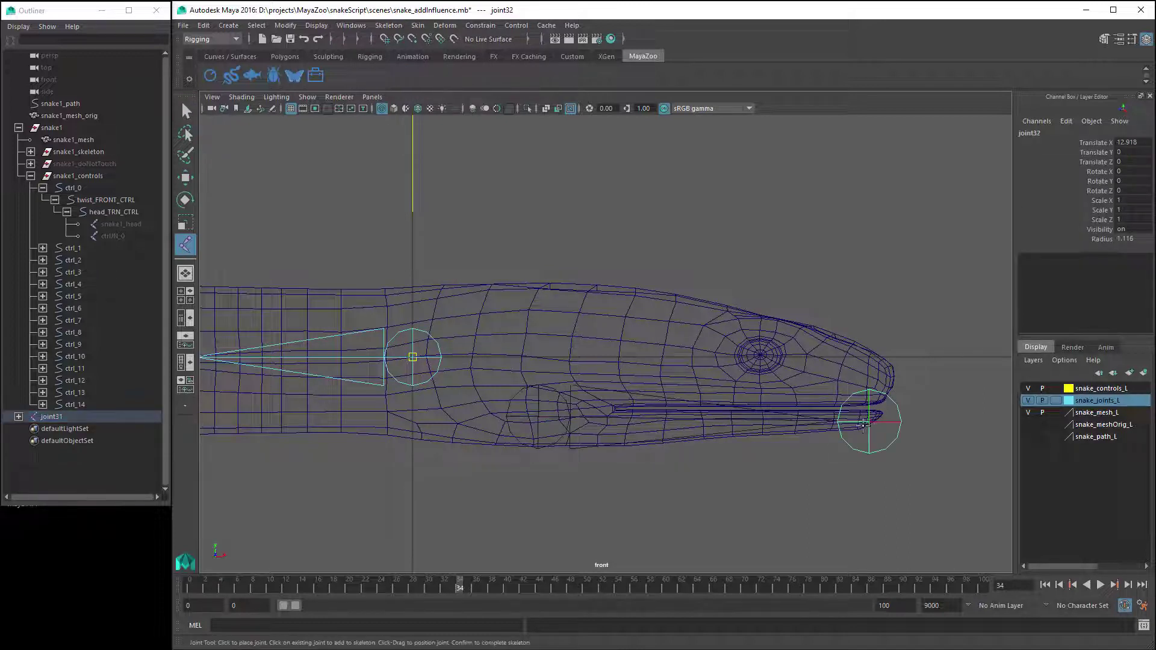
key("q")
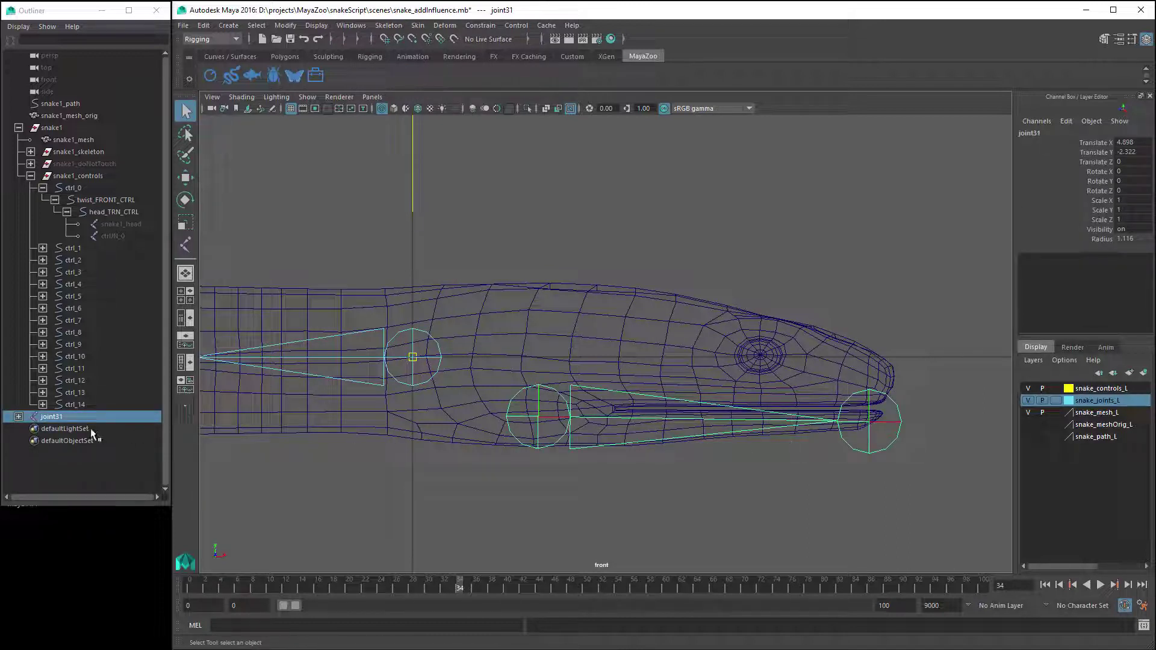
Rename the new joint to 'jaw' and parent it under snake1_head
double_click(60, 417)
type("jaw")
key("Return")
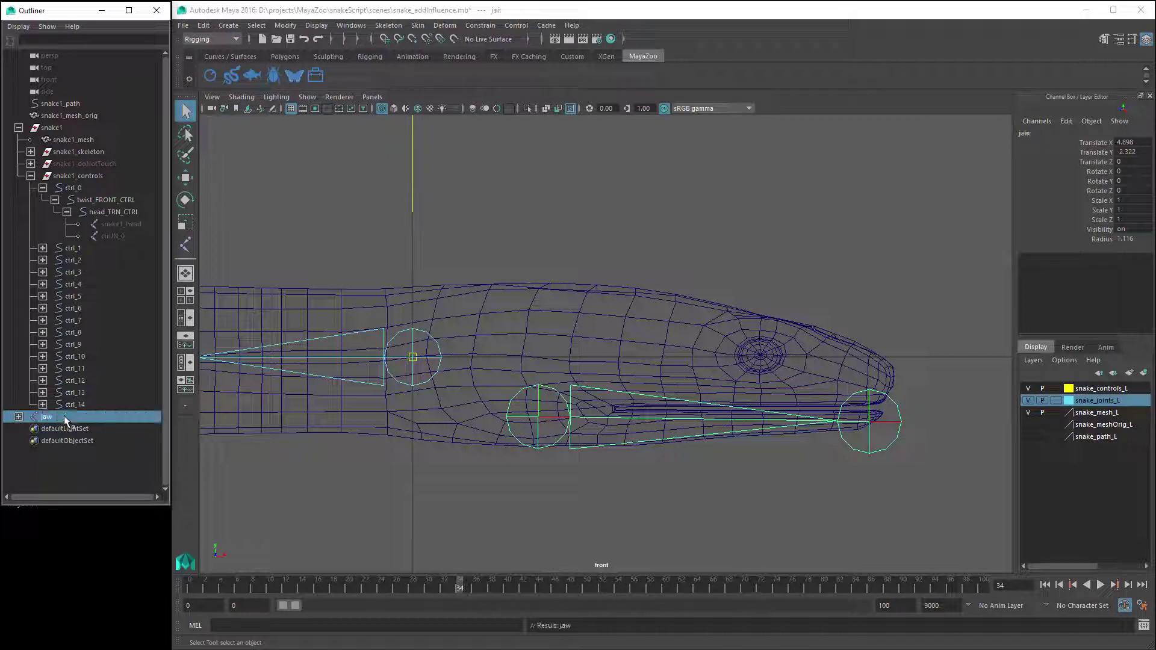
middle_click_drag(55, 420, 128, 225)
left_click(79, 225)
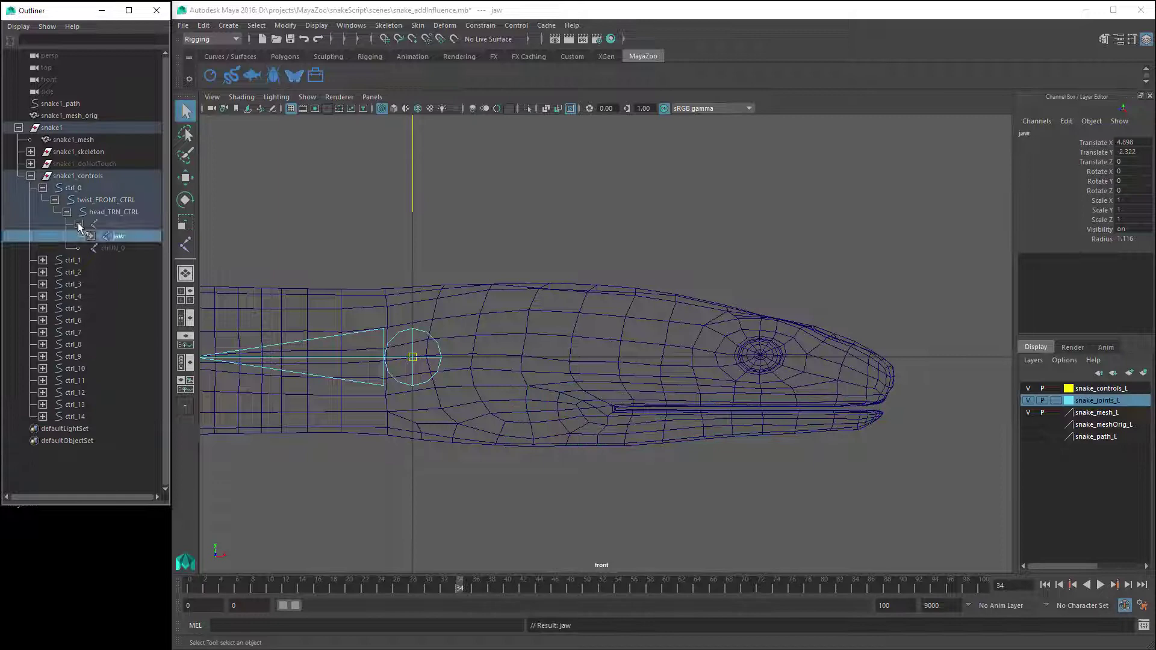
Turn snake1_head's Visibility on so the jaw joints show
left_click(127, 223)
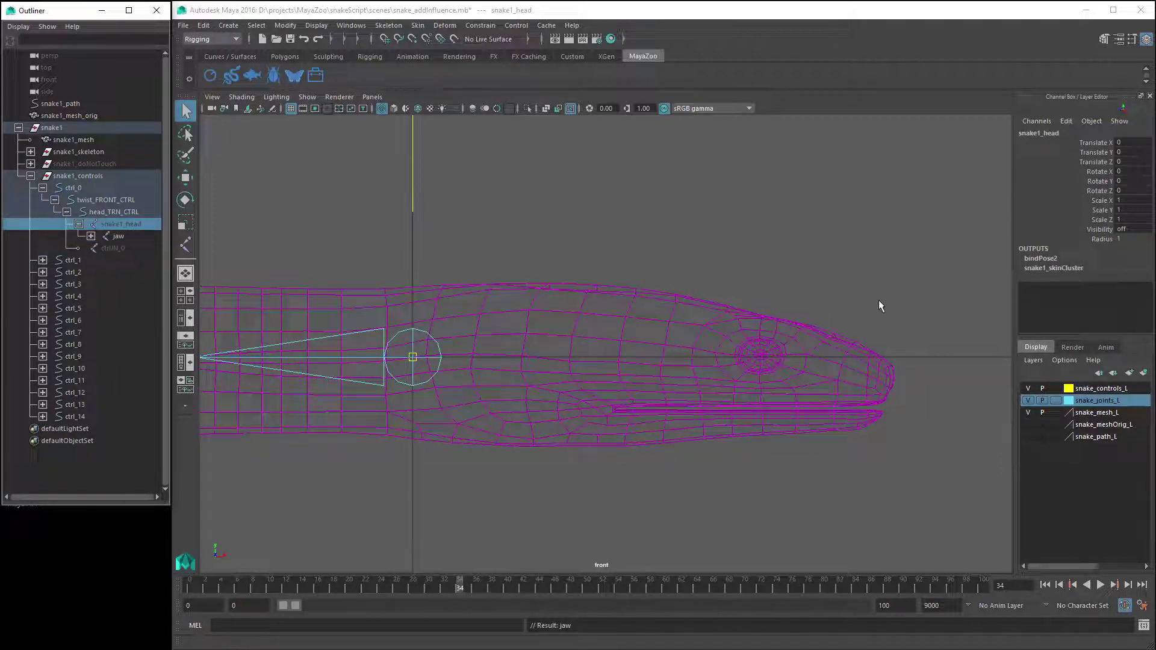
double_click(1142, 233)
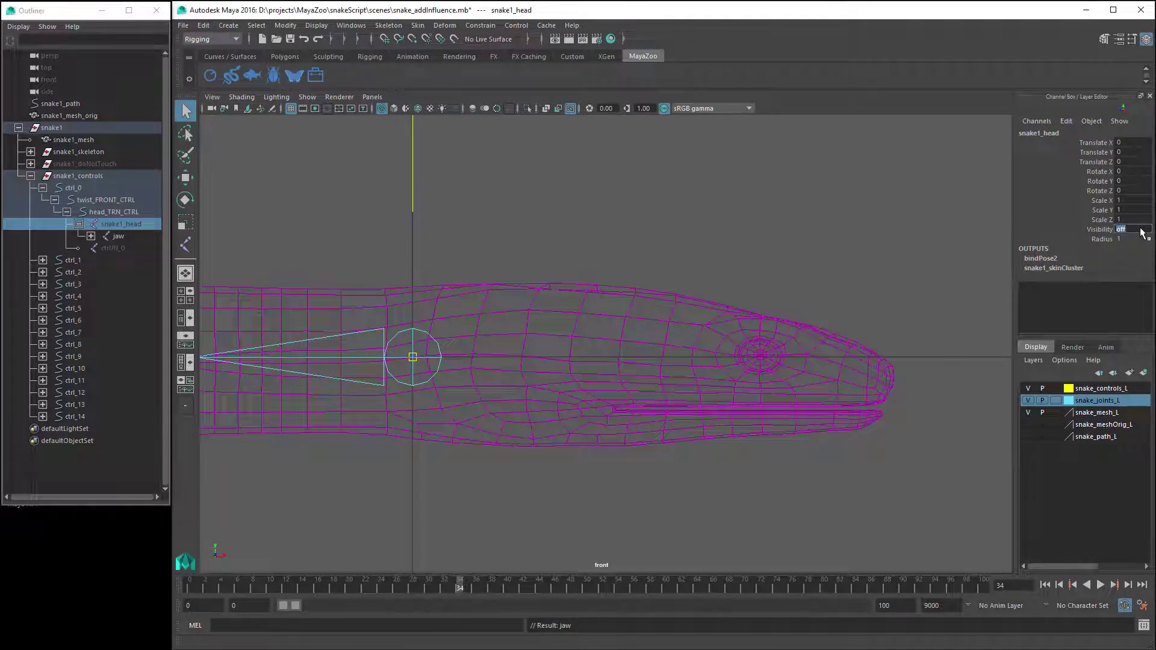
type("on")
key("Return")
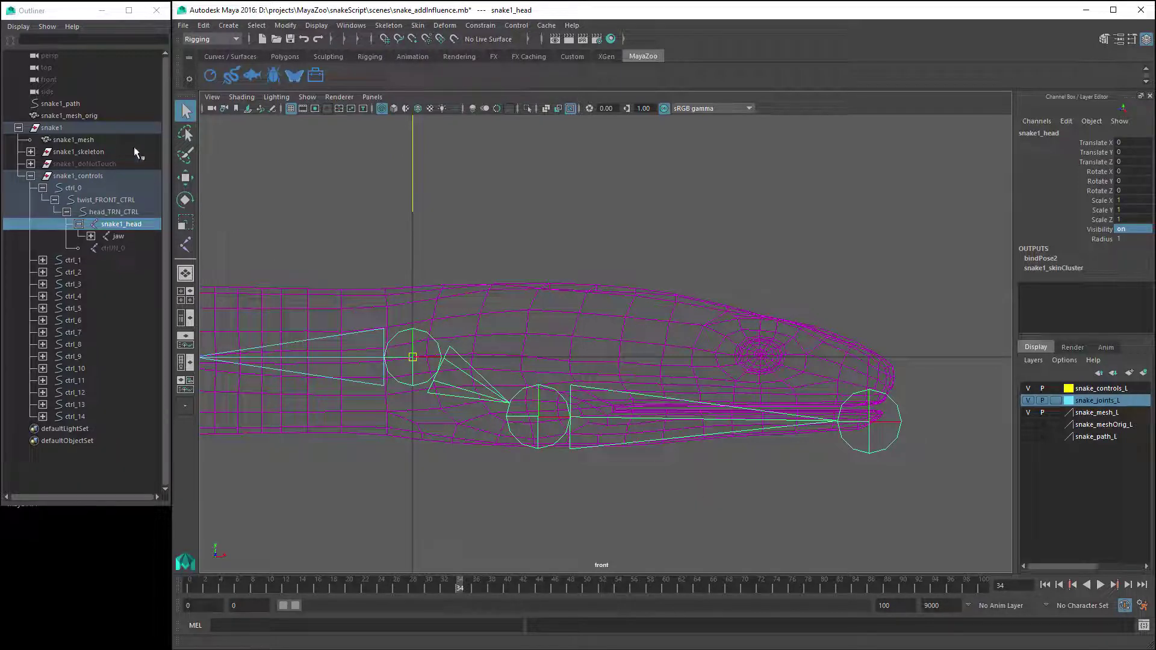
Add jaw as a skin influence on snake1_mesh with reset options and Lock weights on
left_click(111, 138)
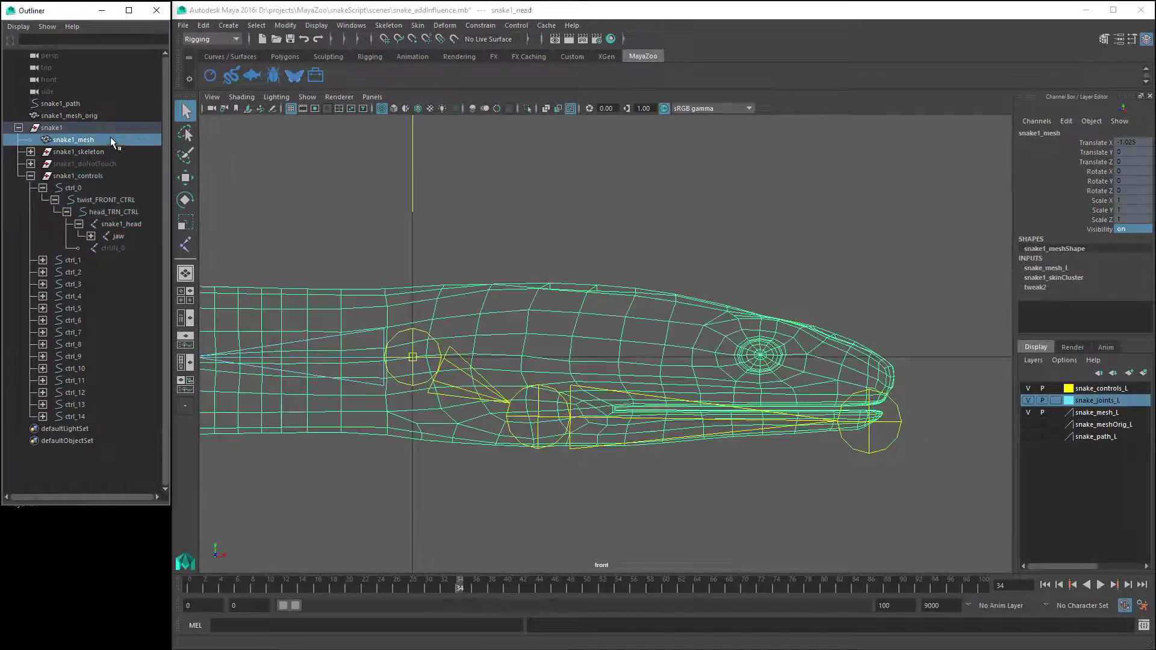
left_click(123, 236, "ctrl")
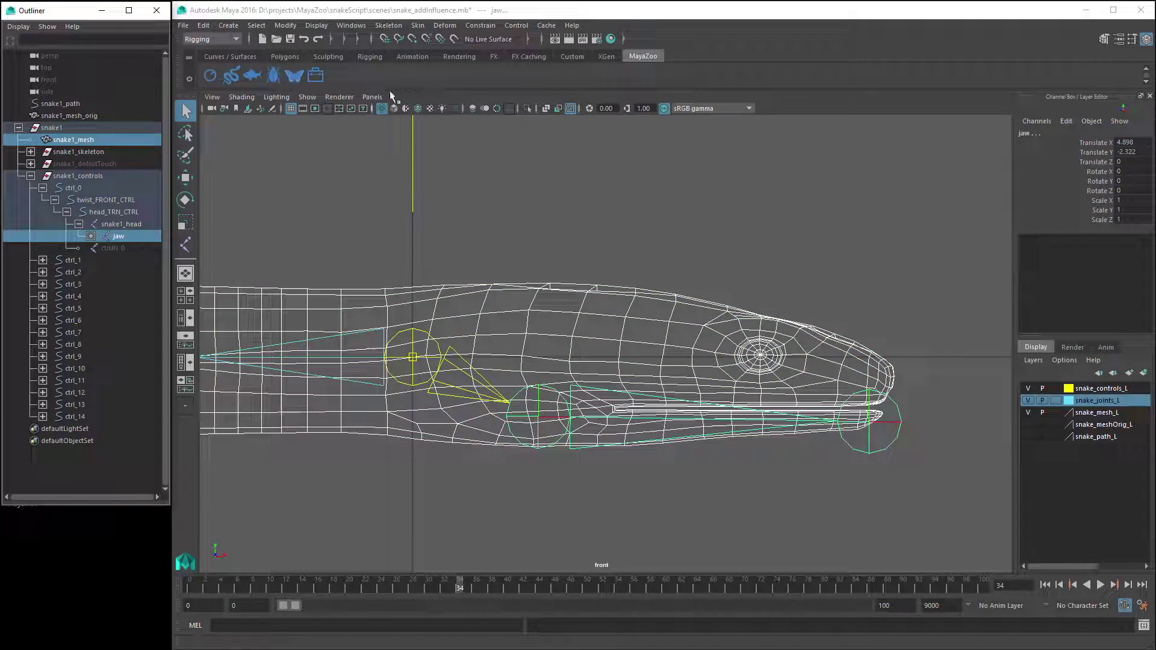
left_click(417, 25)
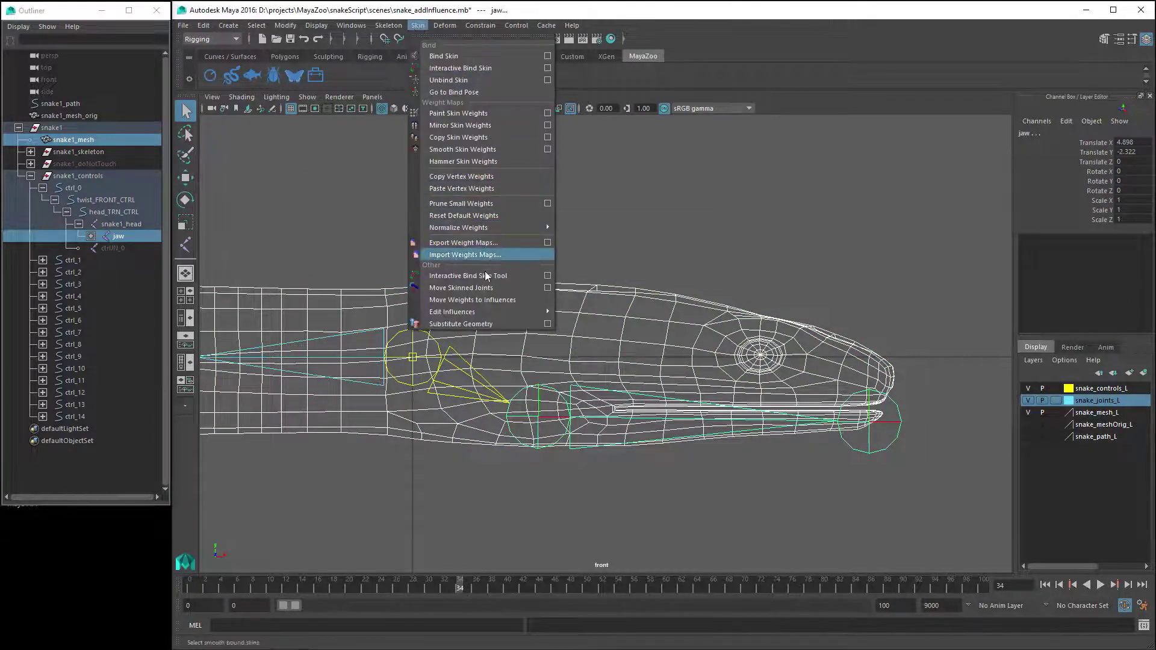
mouse_move(488, 315)
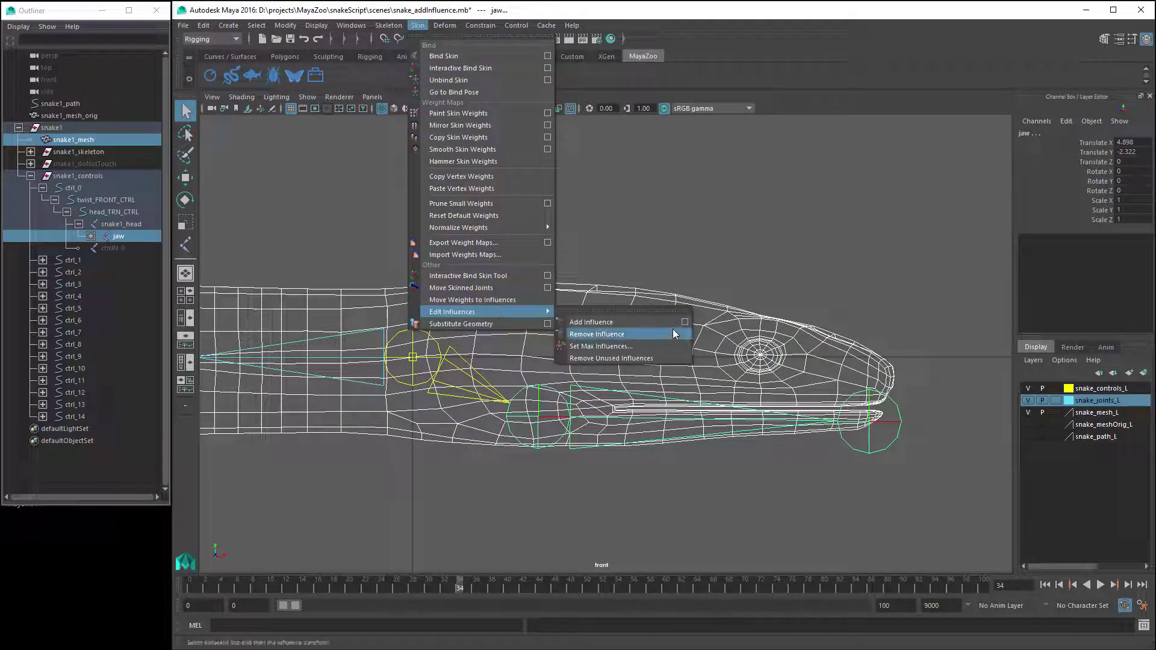
left_click(687, 321)
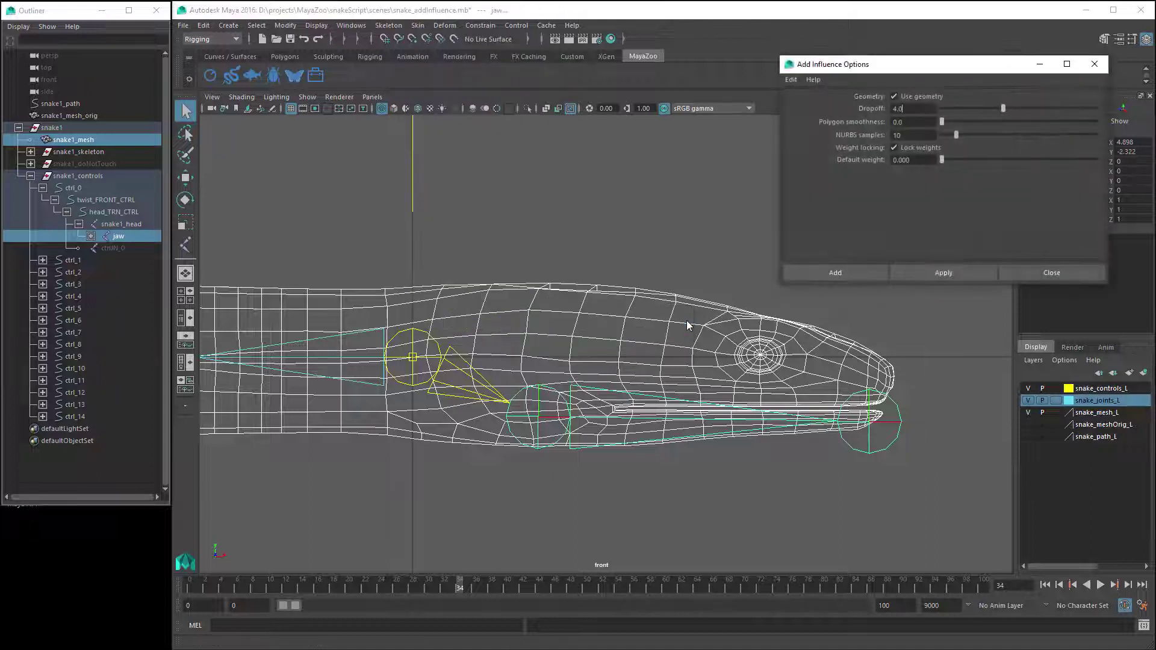
left_click(793, 78)
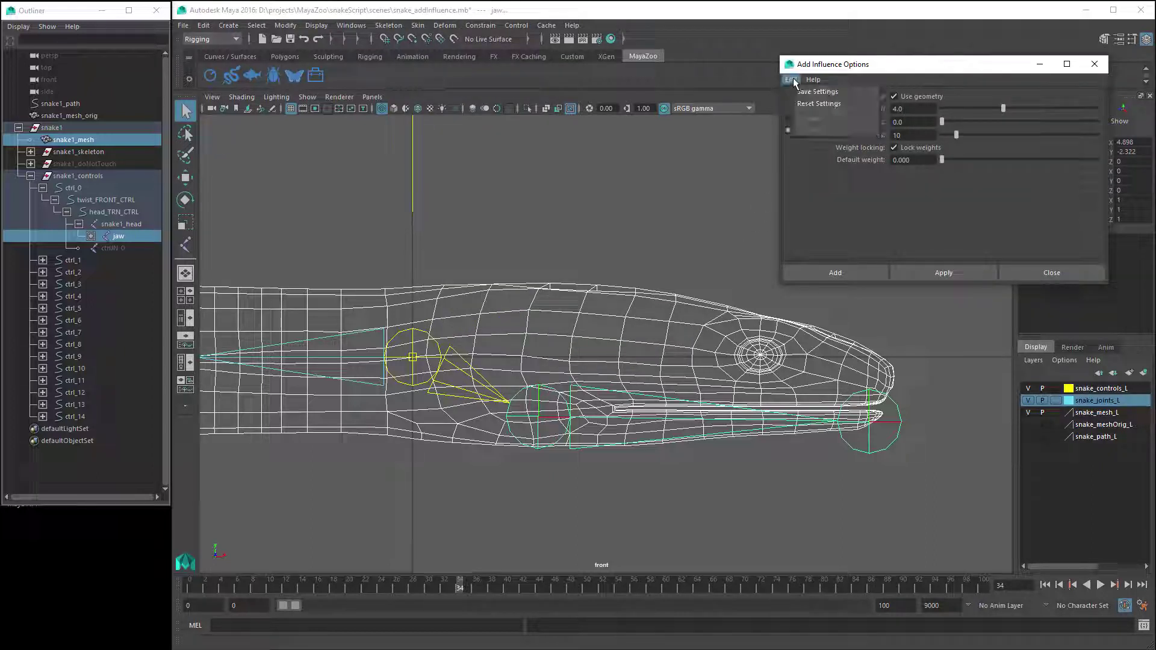
left_click(820, 104)
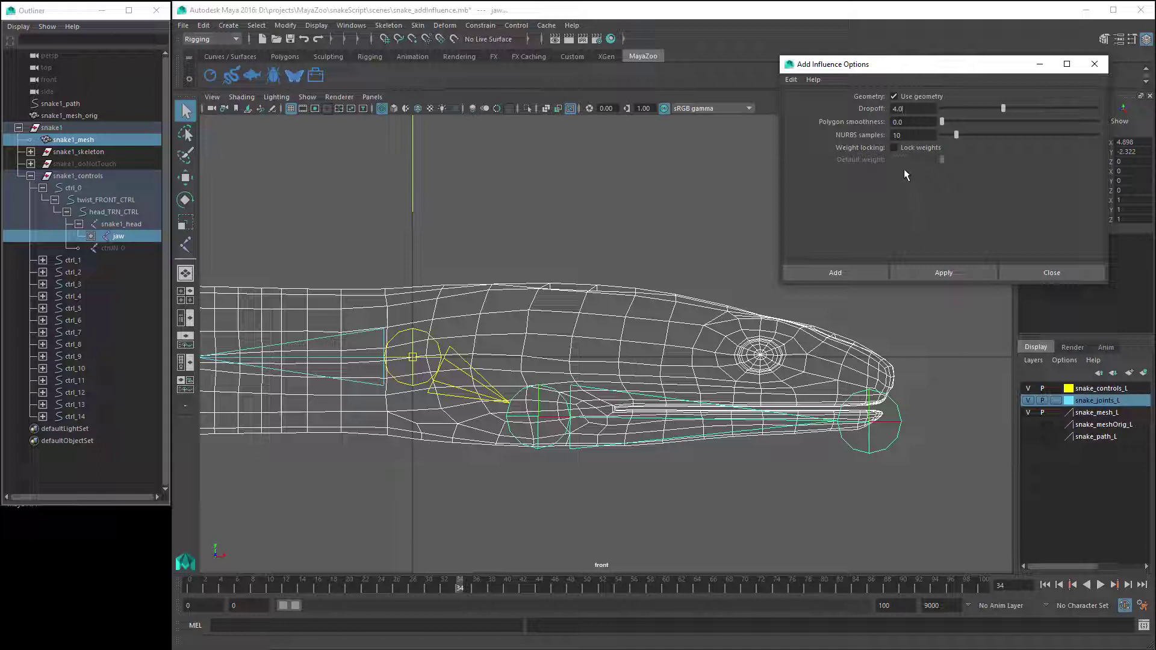
left_click(895, 147)
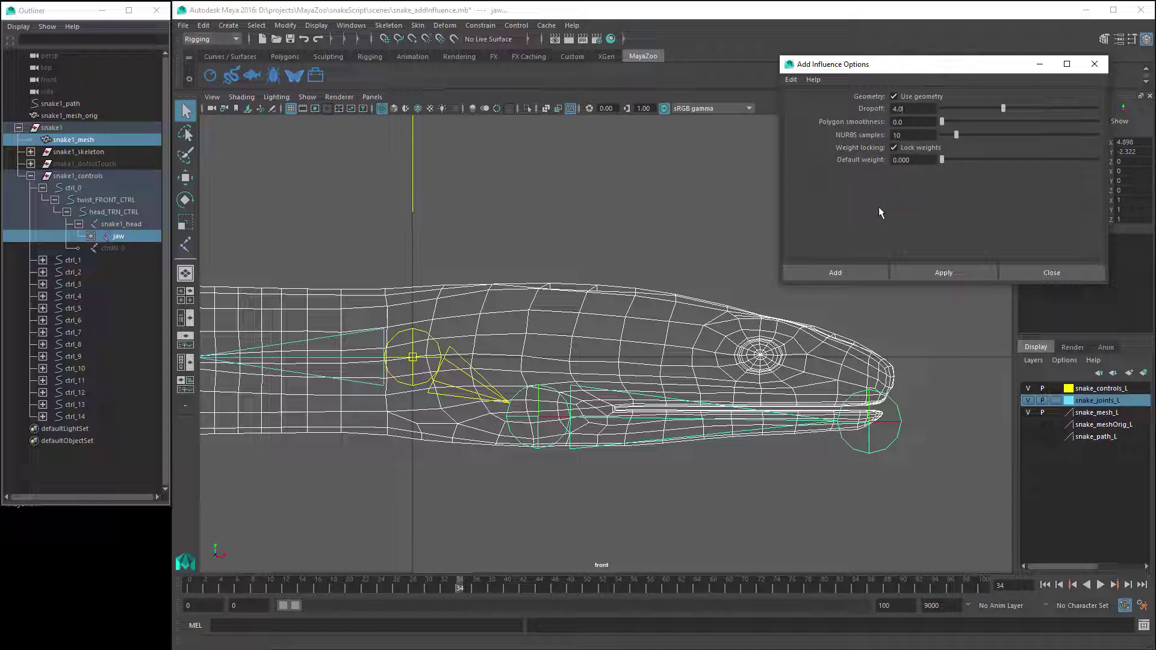
left_click(856, 275)
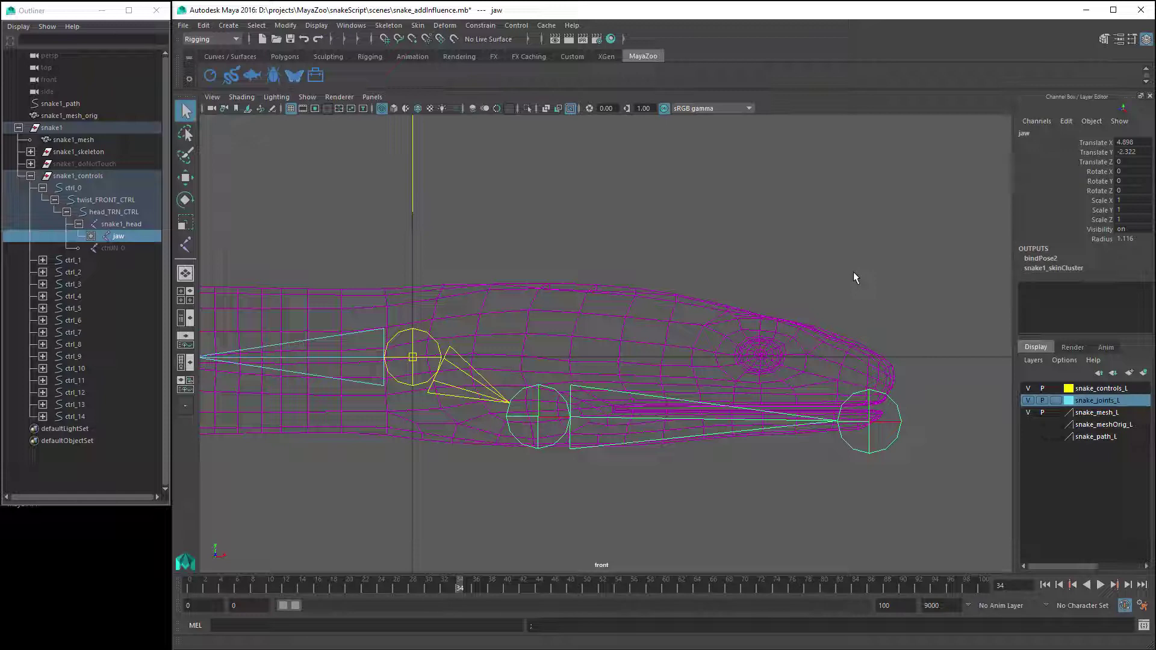
In Paint Skin Weights, set Normalize Weights to Interactive, accept normalizing now, and close settings
left_click(624, 290)
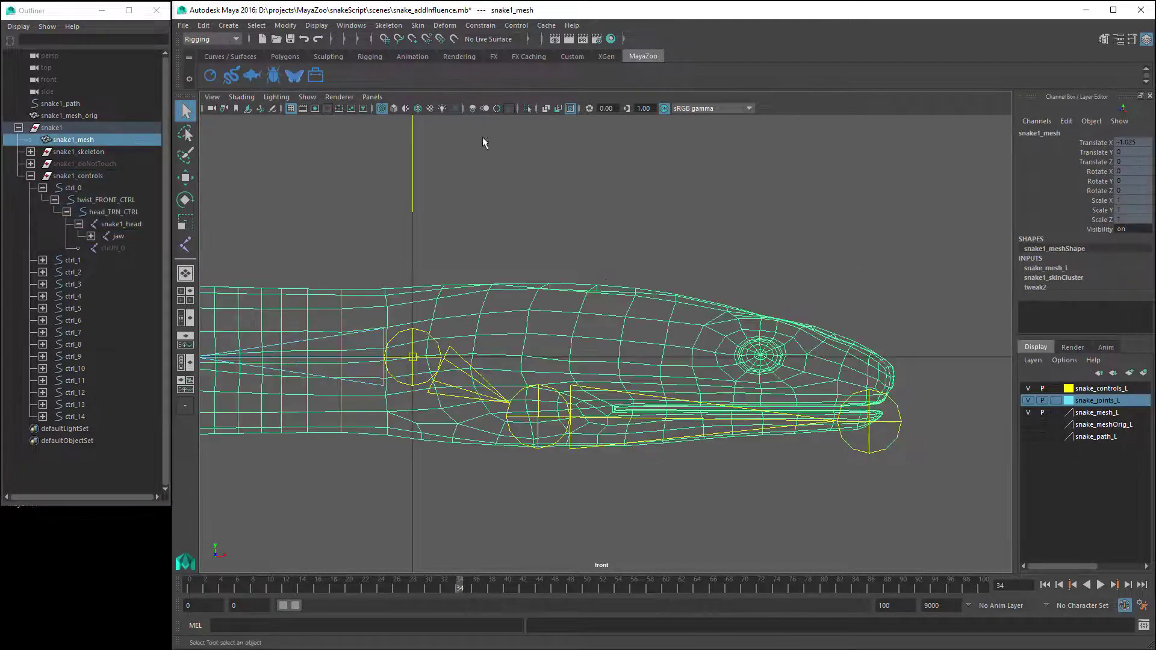
left_click(419, 27)
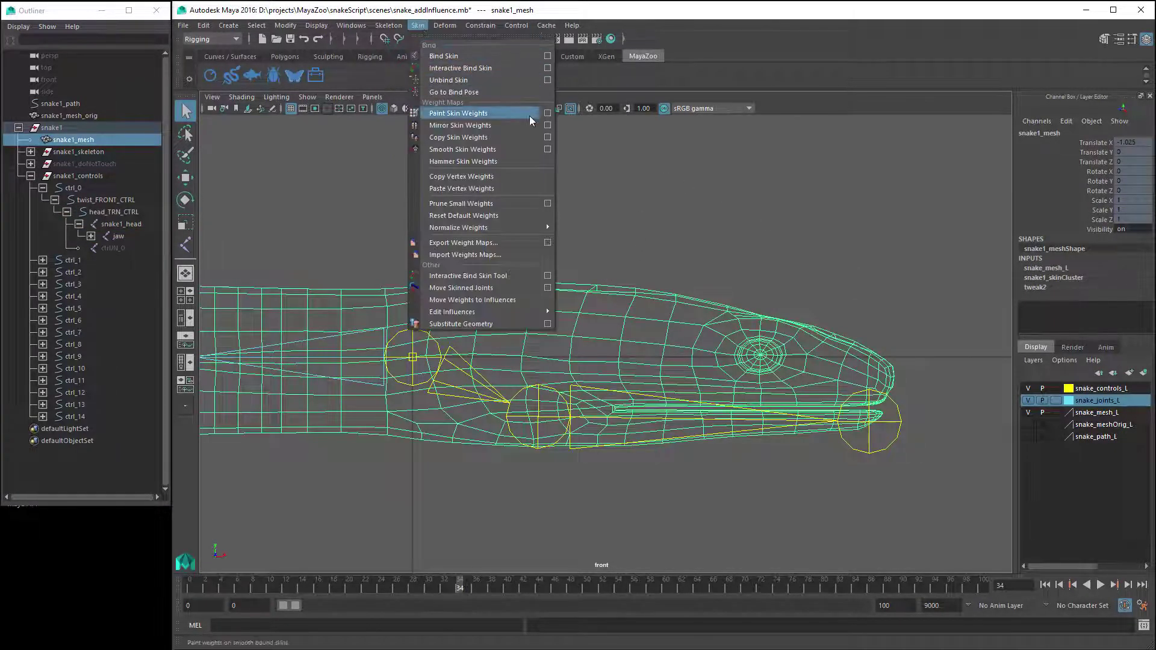
left_click(548, 113)
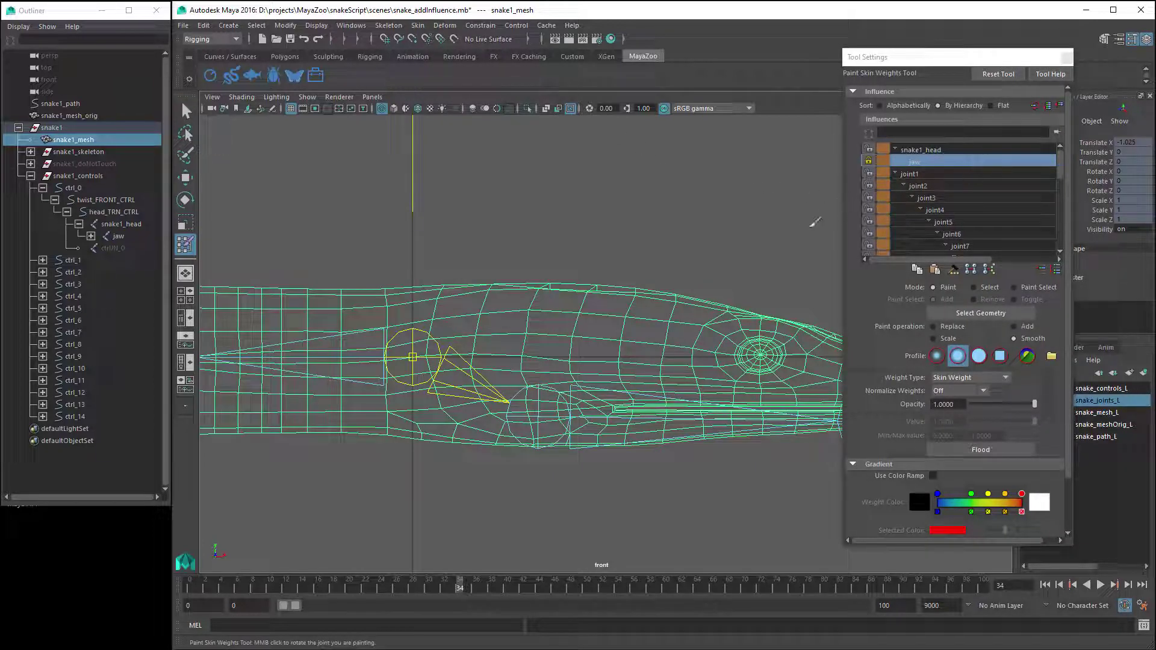
left_click(985, 392)
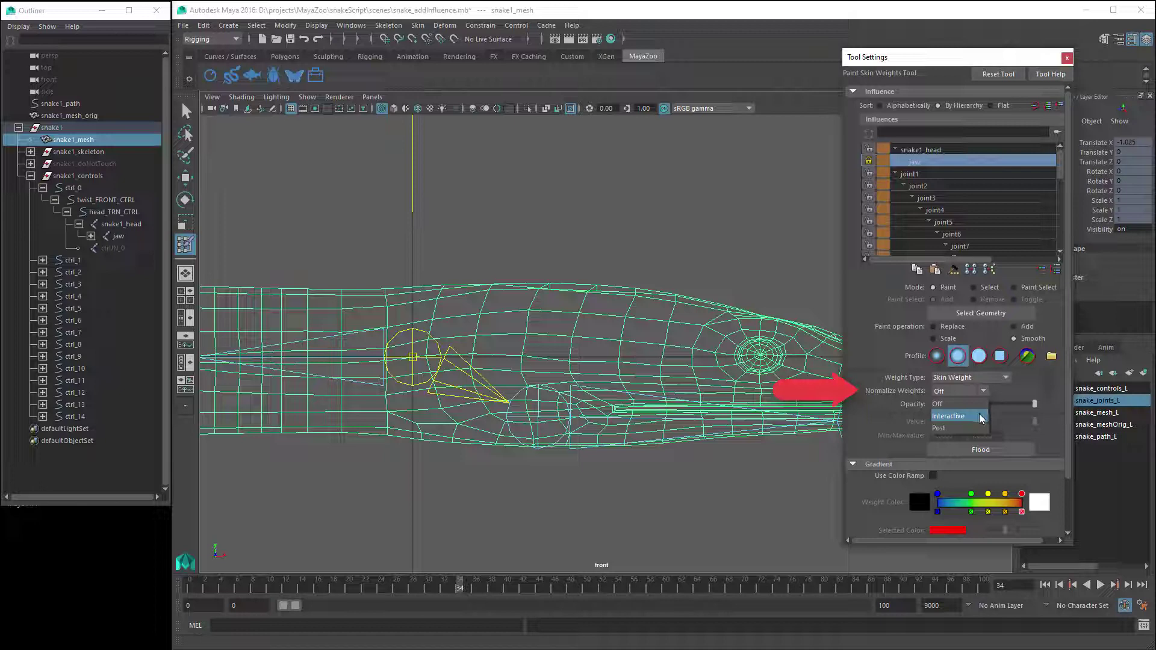
left_click(981, 420)
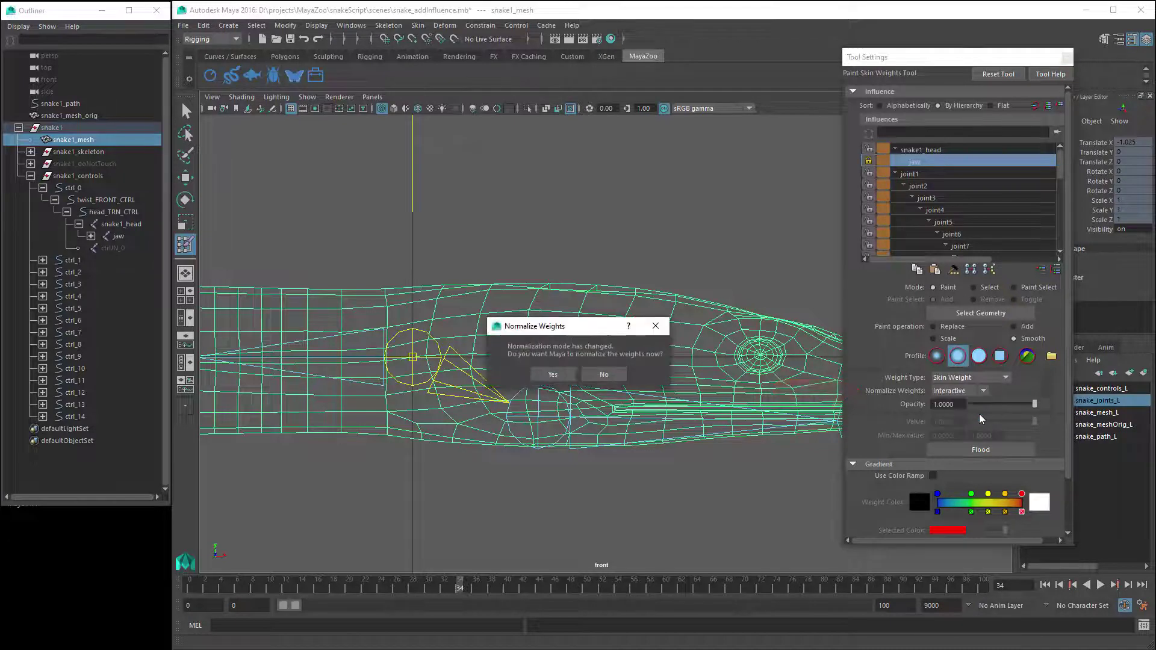
left_click(569, 376)
left_click(1067, 57)
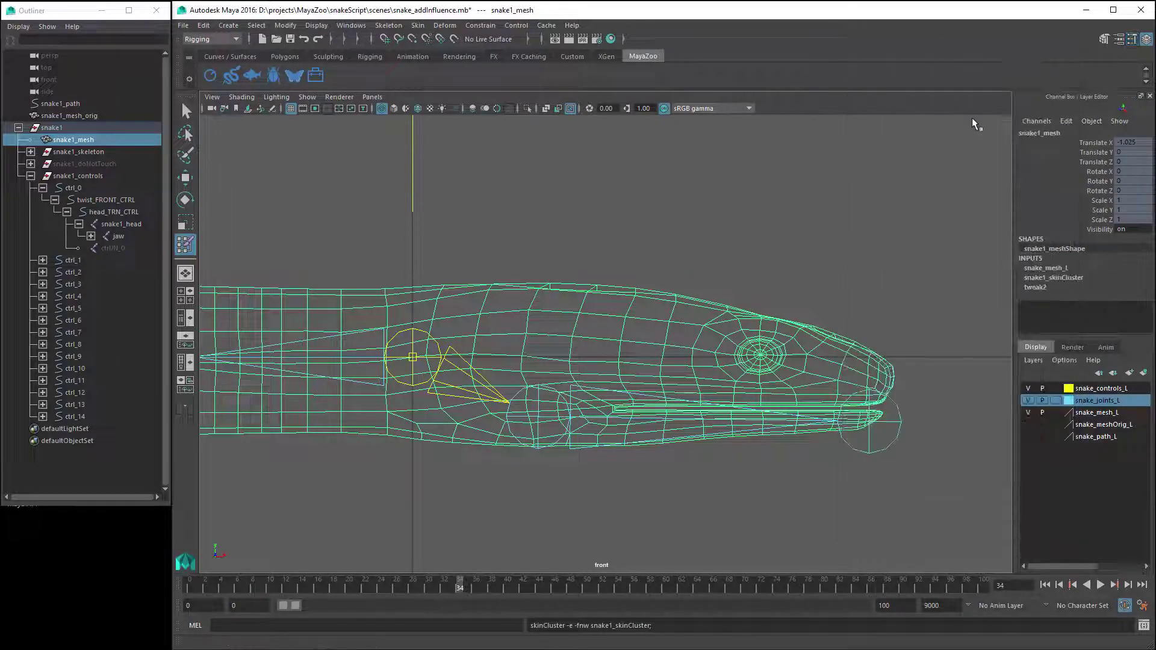
Select the jaw and set a key on its Rotate Z at frame 0
key("q")
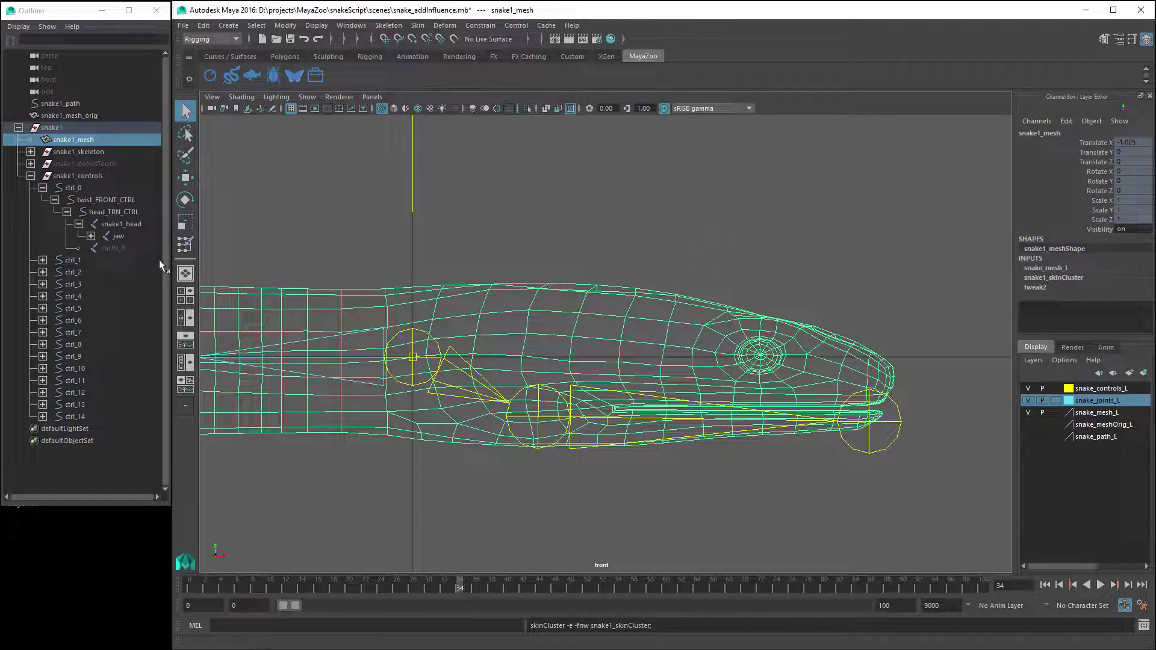
left_click(130, 235)
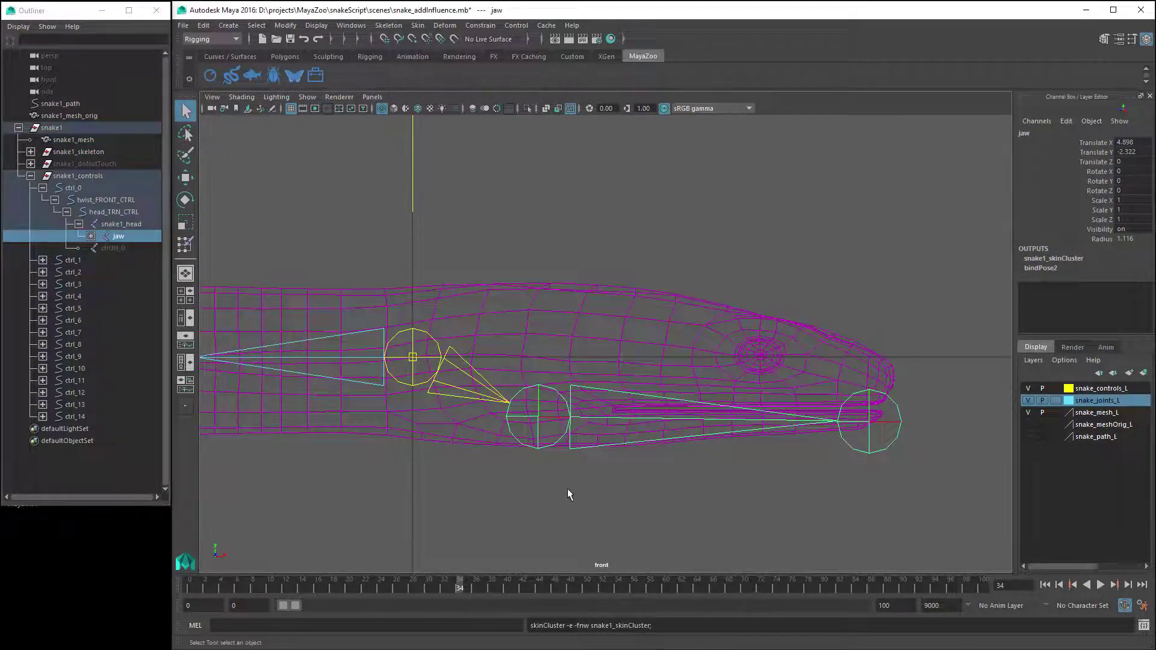
key("e")
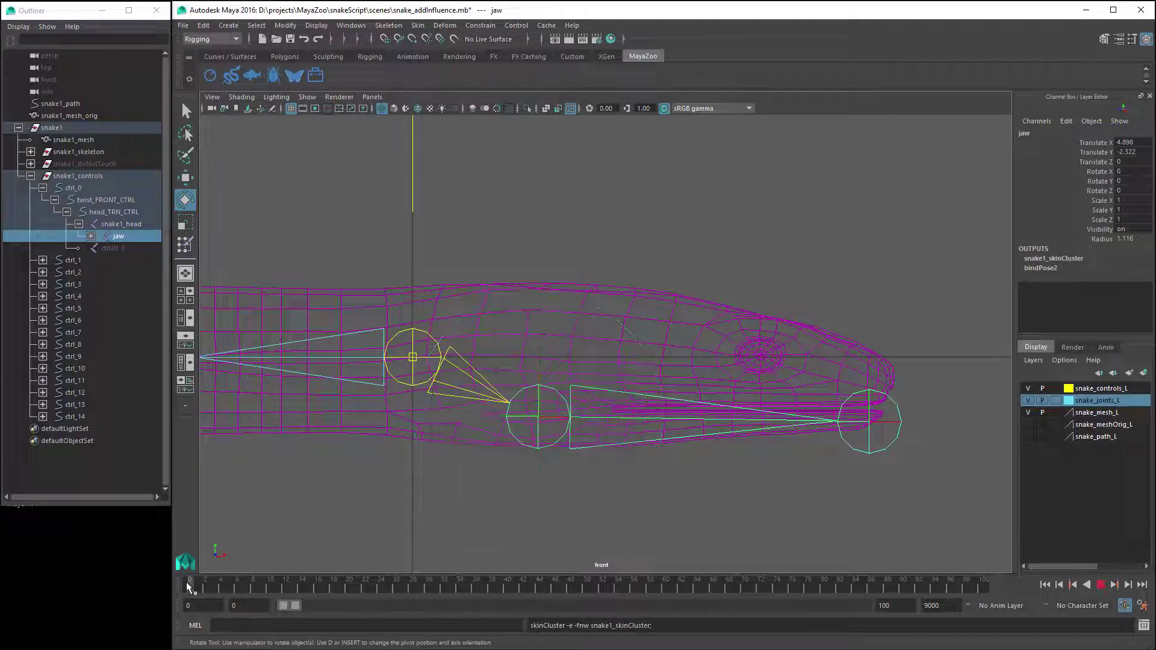
left_click(187, 586)
key("alt+v")
key("alt+v")
middle_click_drag(545, 511, 526, 481, "alt")
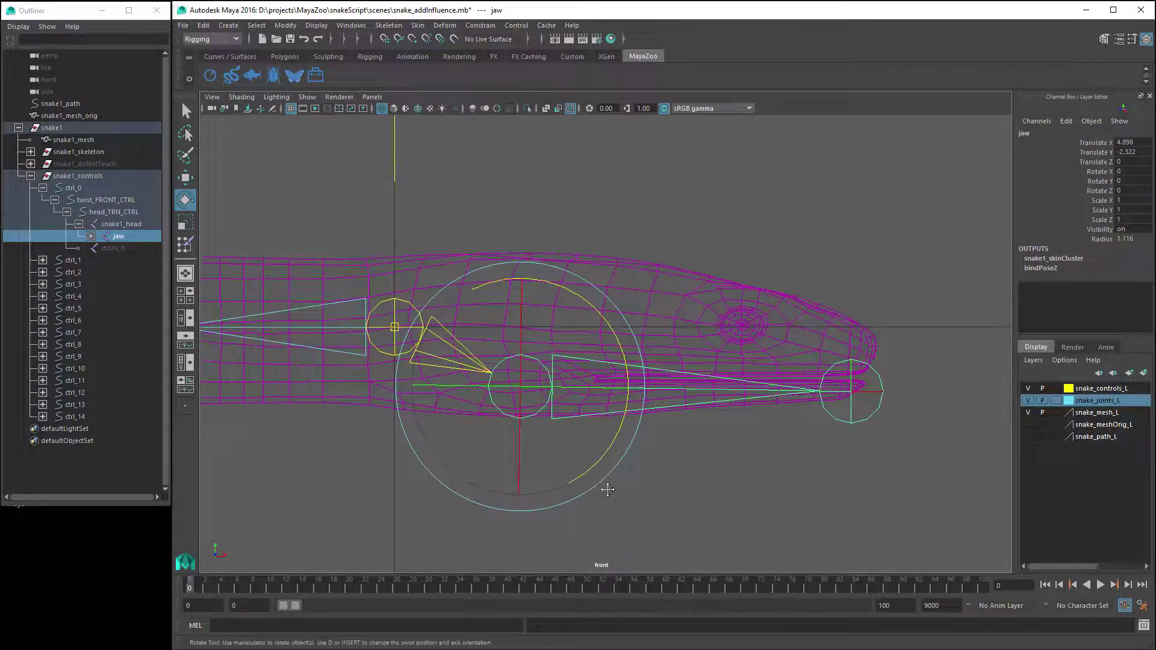
right_click(1122, 191)
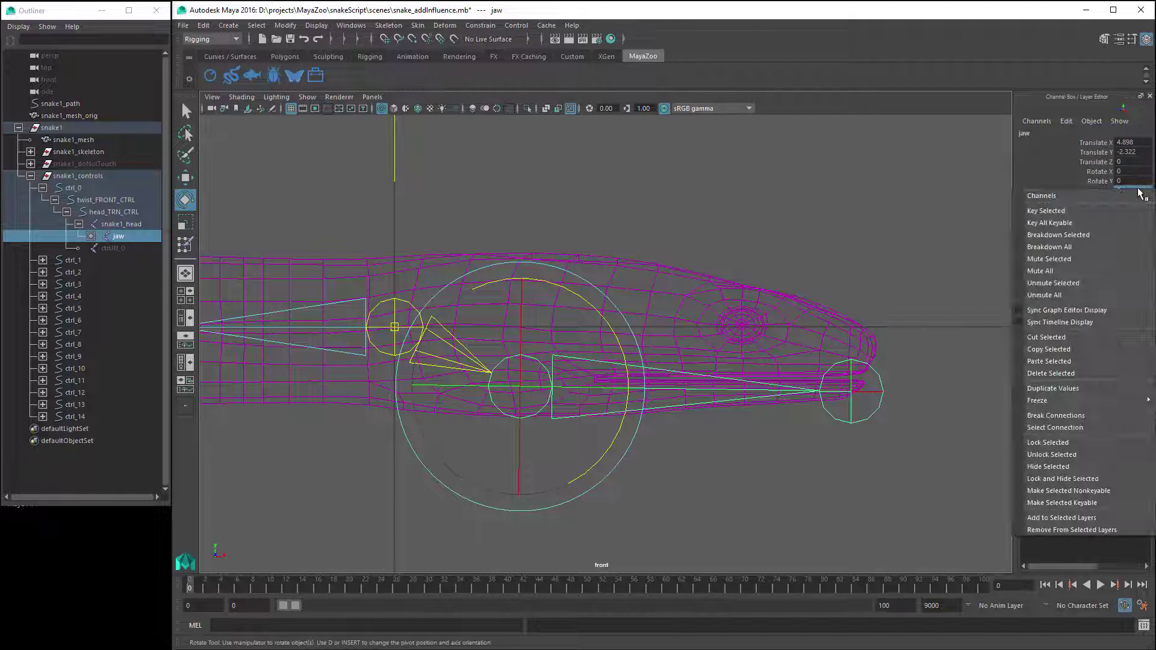
left_click(1115, 204)
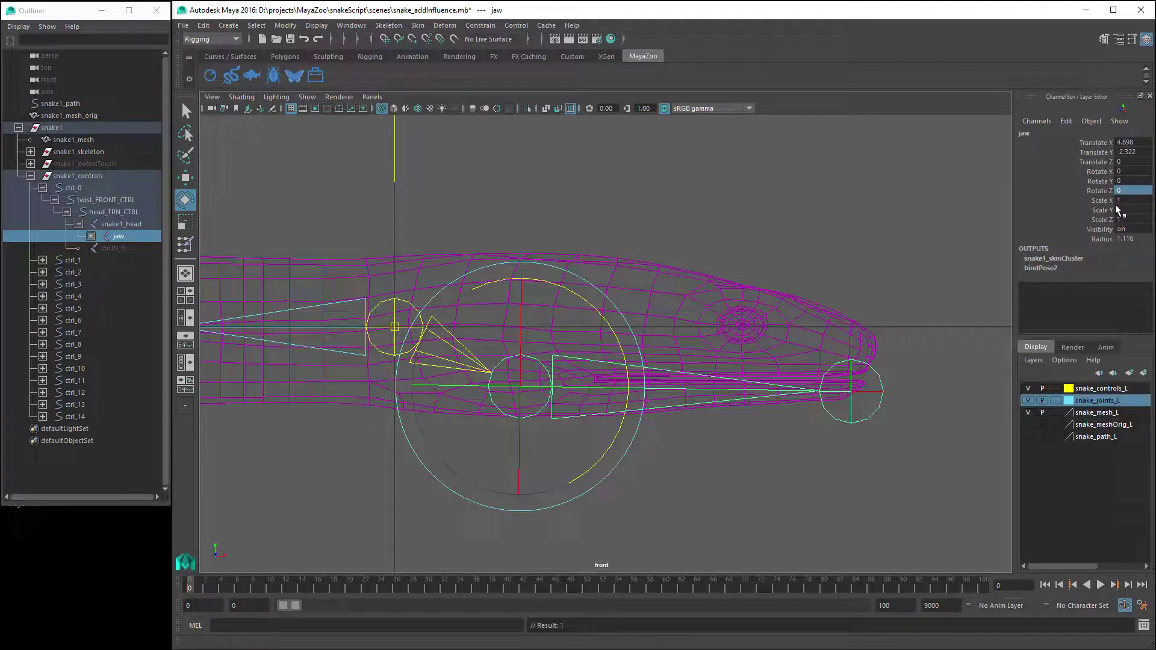
At frame 100, rotate the jaw down to Rotate Z -26.838
left_click_drag(697, 588, 985, 585)
left_click_drag(620, 342, 623, 391)
middle_click_drag(758, 421, 772, 377, "alt")
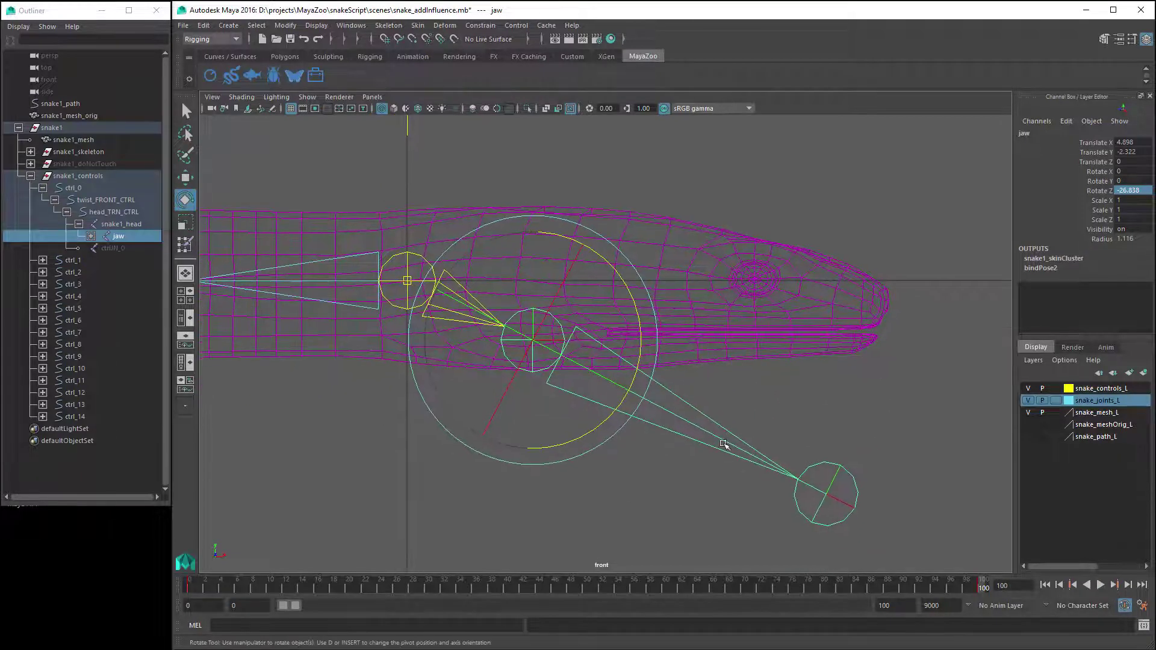
Add snake1_head to the snake_joints_L layer and hide that layer
key("q")
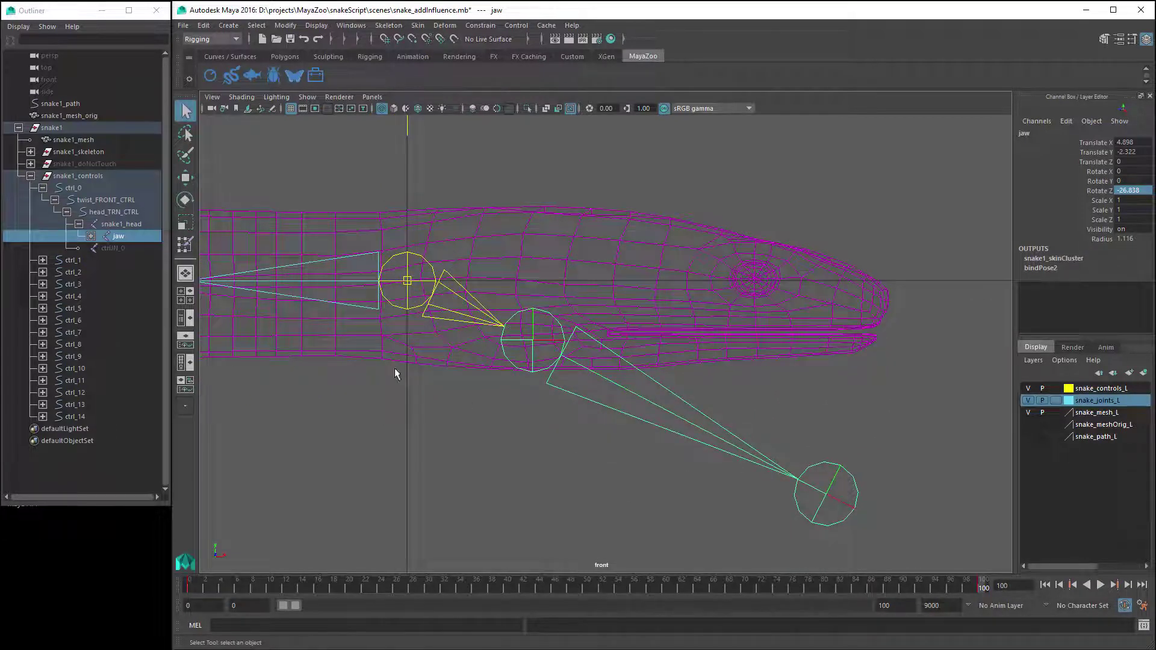
left_click(121, 224)
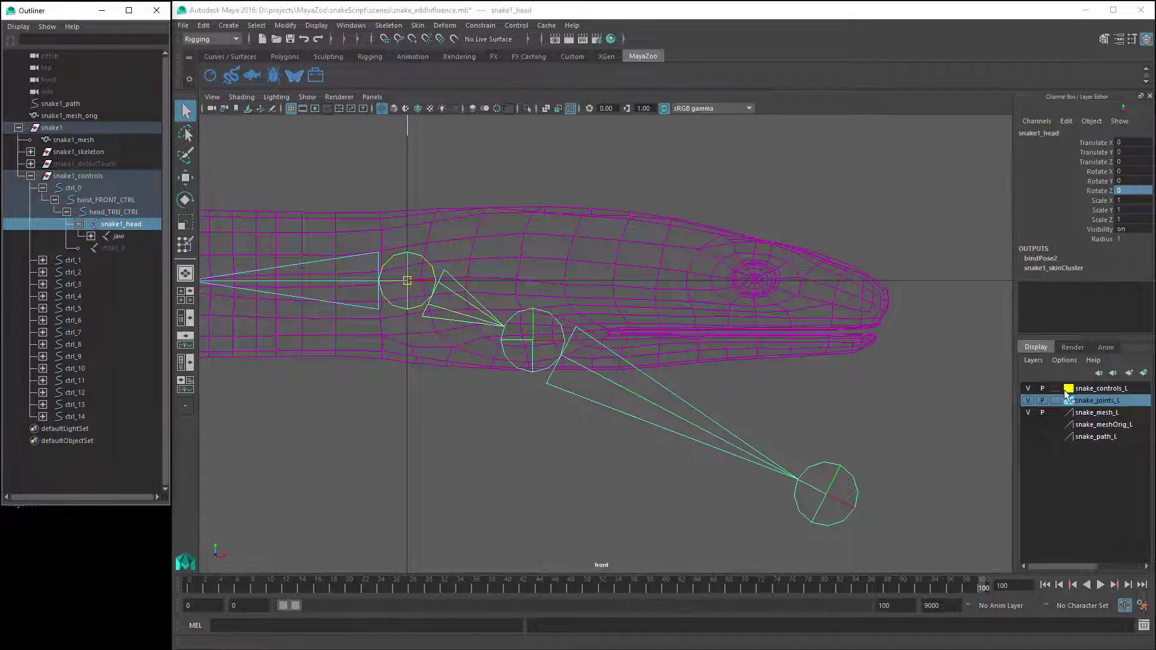
right_click(1075, 401)
left_click(1082, 420)
left_click(1028, 400)
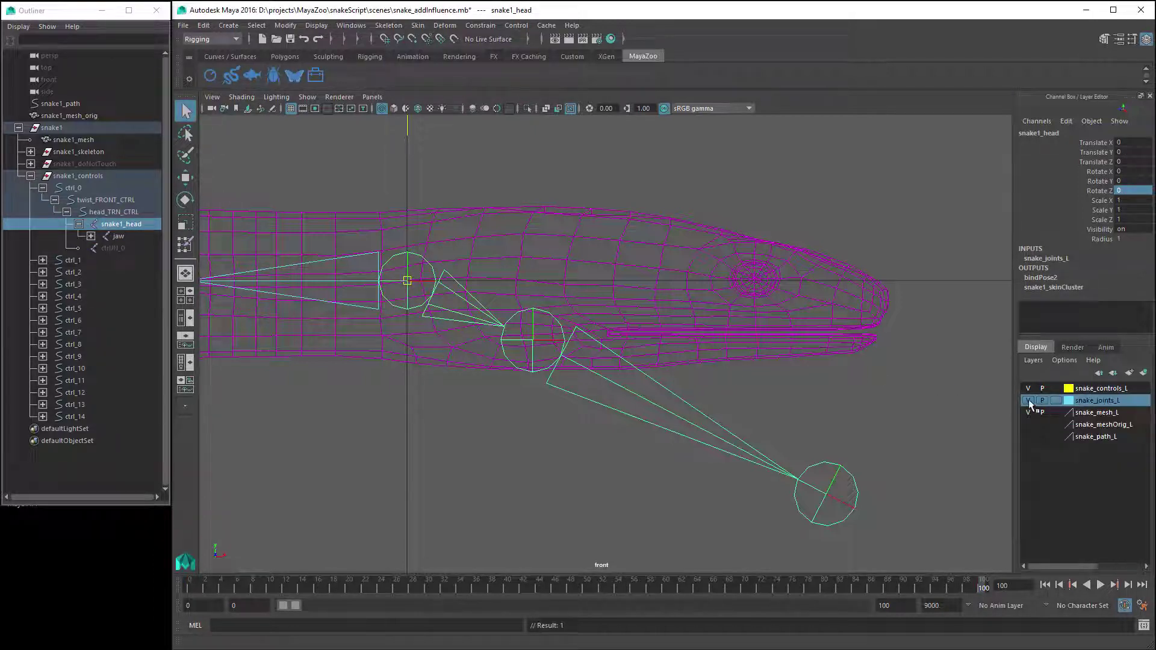
Frame the snake head in the front view and marquee-select the lower-jaw vertices
scroll(692, 421, "up", 5)
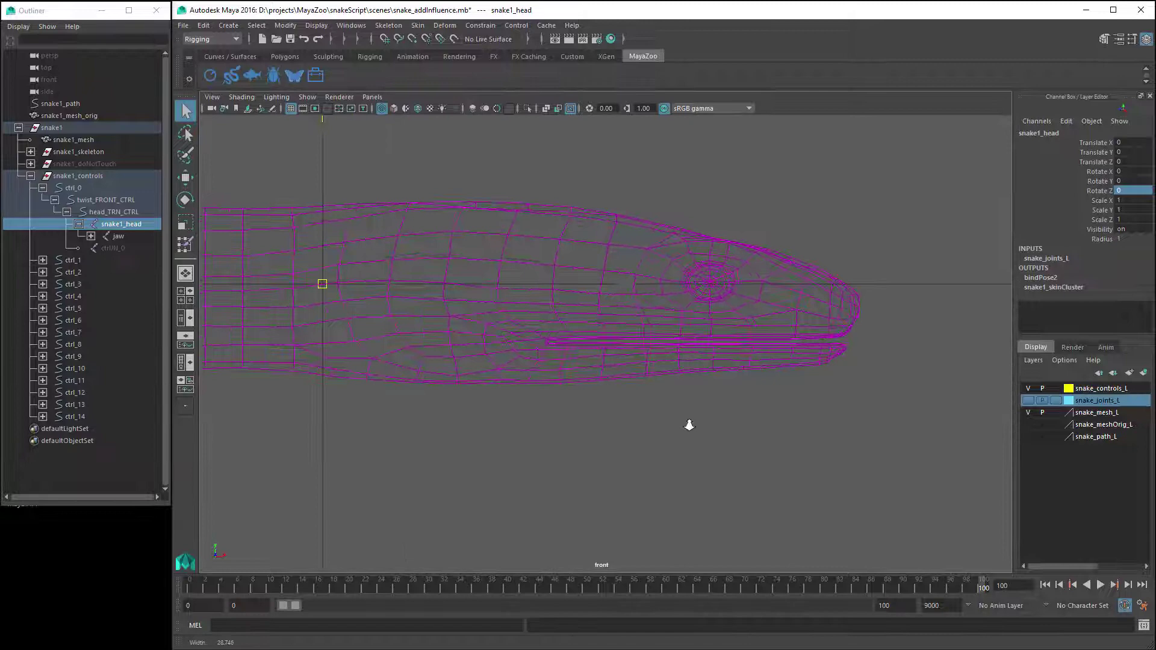
middle_click_drag(696, 434, 657, 432, "alt")
right_click_drag(614, 326, 524, 330)
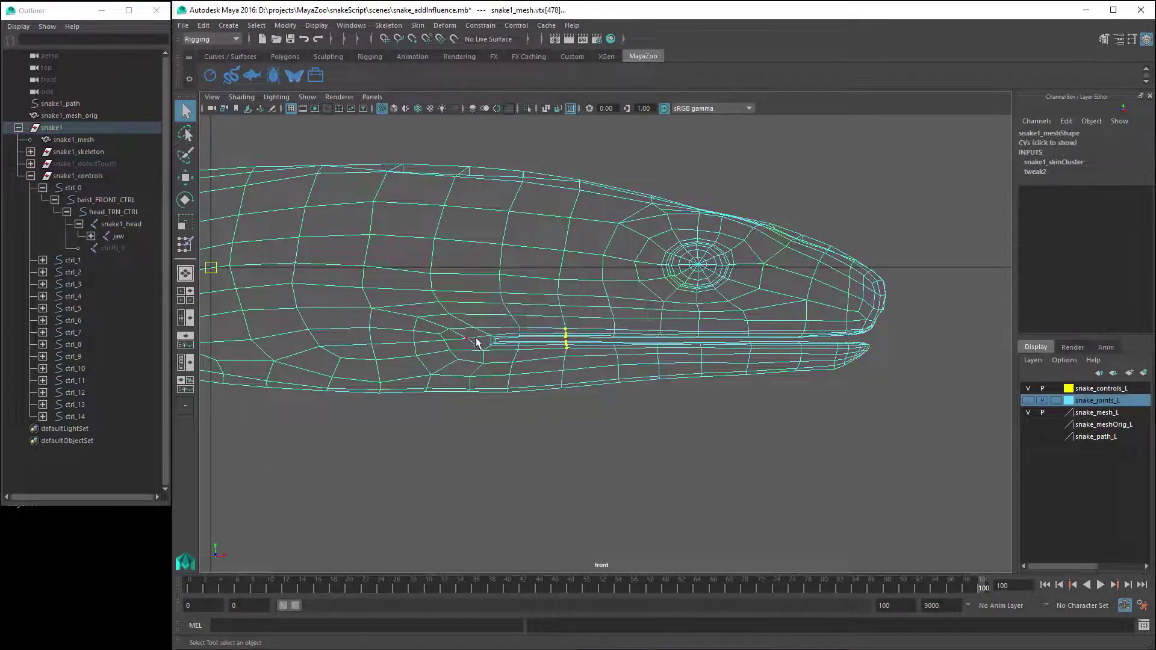
left_click_drag(477, 338, 964, 453)
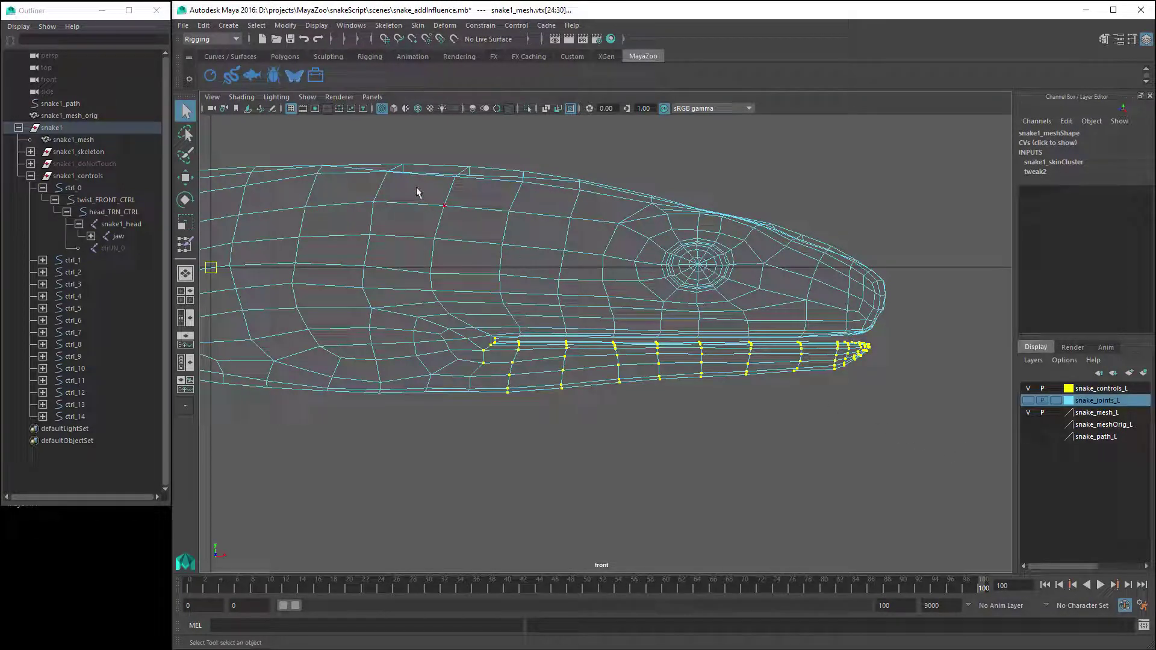
In the Component Editor's Smooth Skins tab, set the selected vertices' jaw weight to 1
left_click(360, 25)
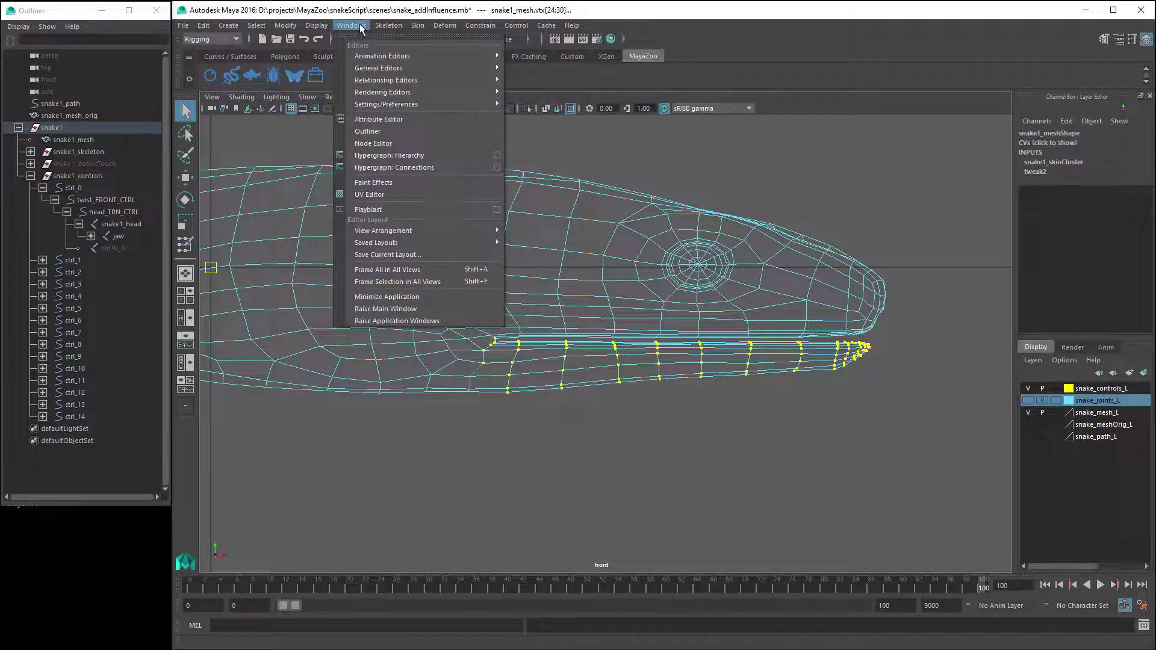
mouse_move(409, 68)
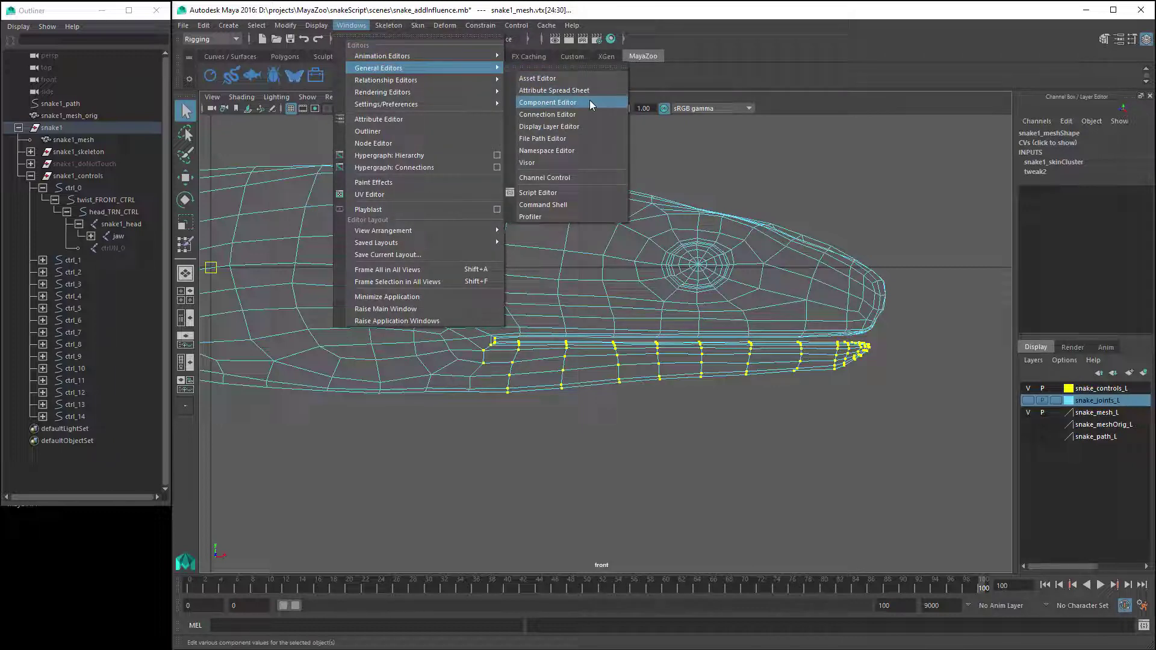
left_click(590, 104)
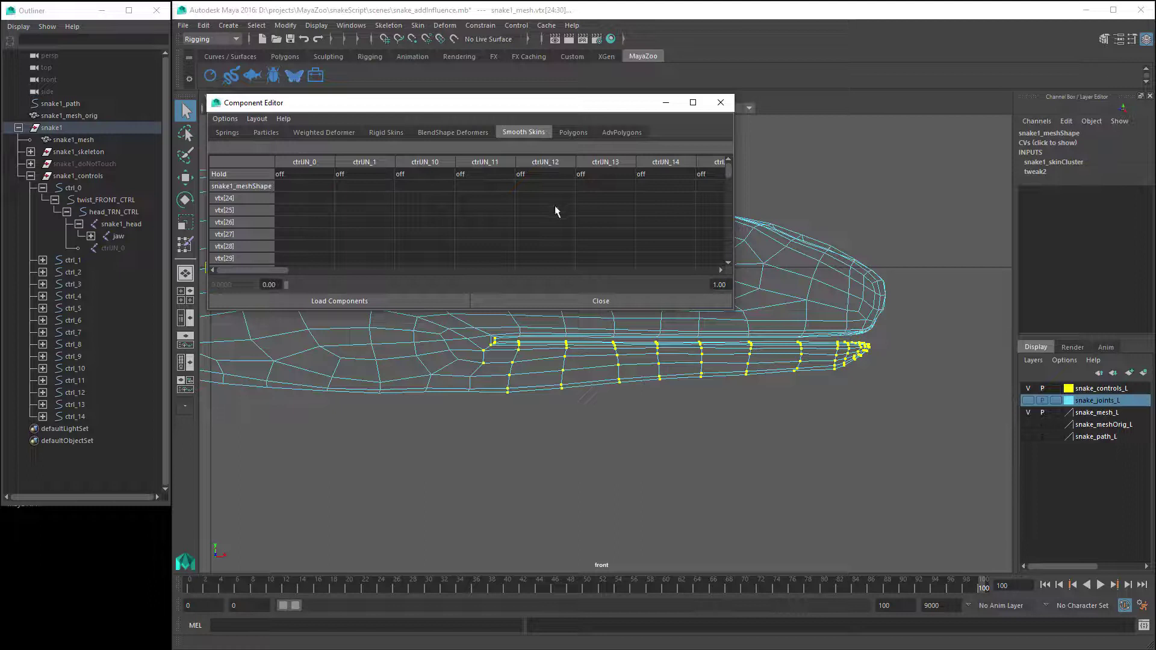
left_click_drag(272, 269, 399, 269)
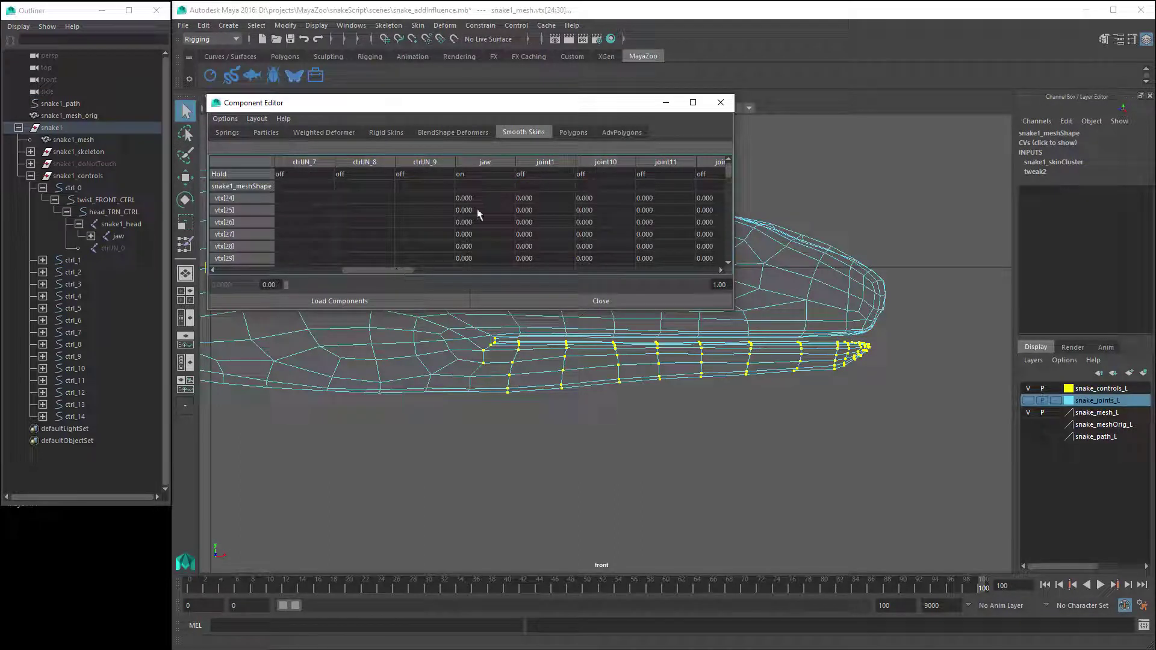
left_click(485, 199)
left_click_drag(730, 166, 729, 256)
left_click(481, 261, "shift")
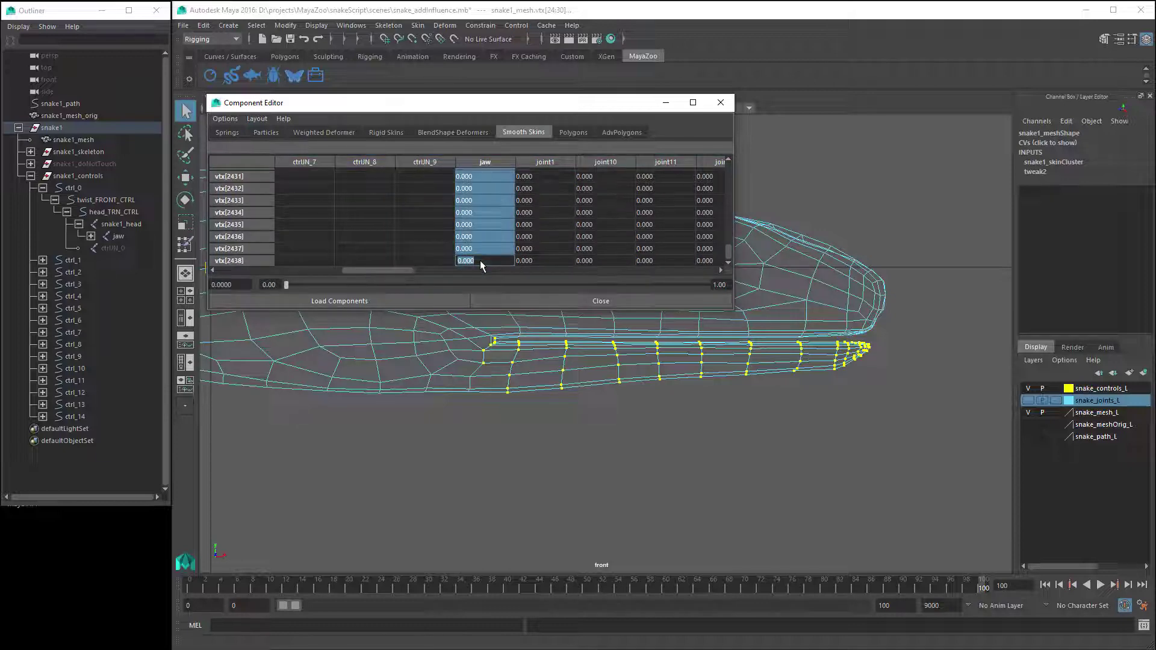
type("1")
key("Return")
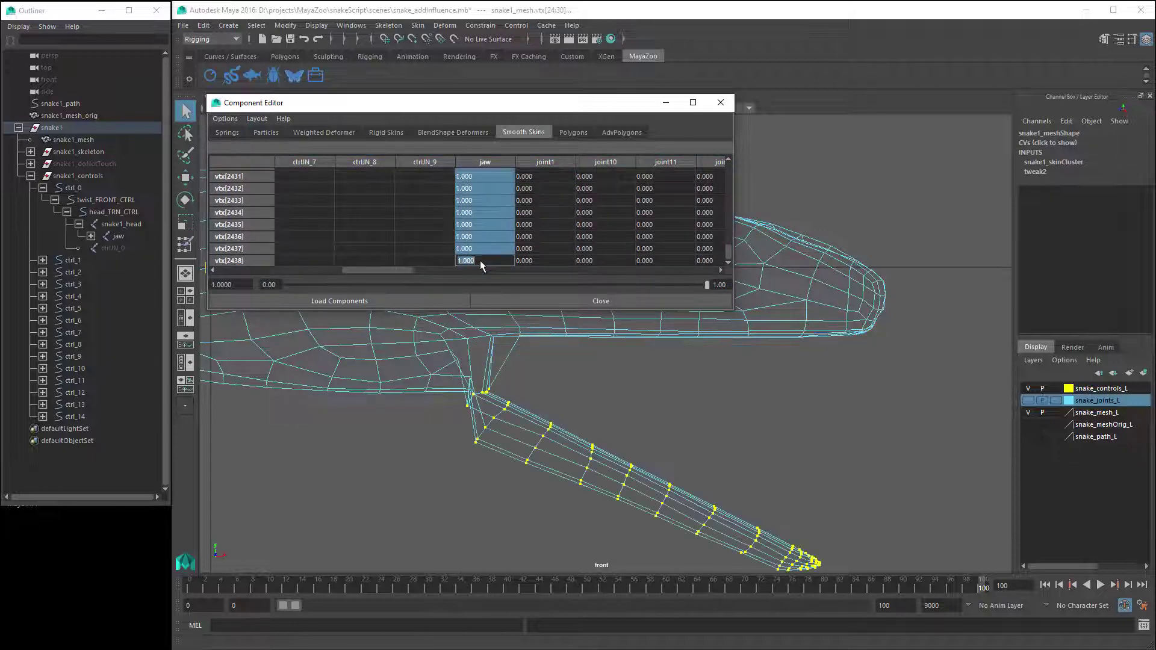
left_click(548, 302)
Play and stop the jaw animation, then maximize the perspective view in object mode
scroll(626, 388, "down", 1)
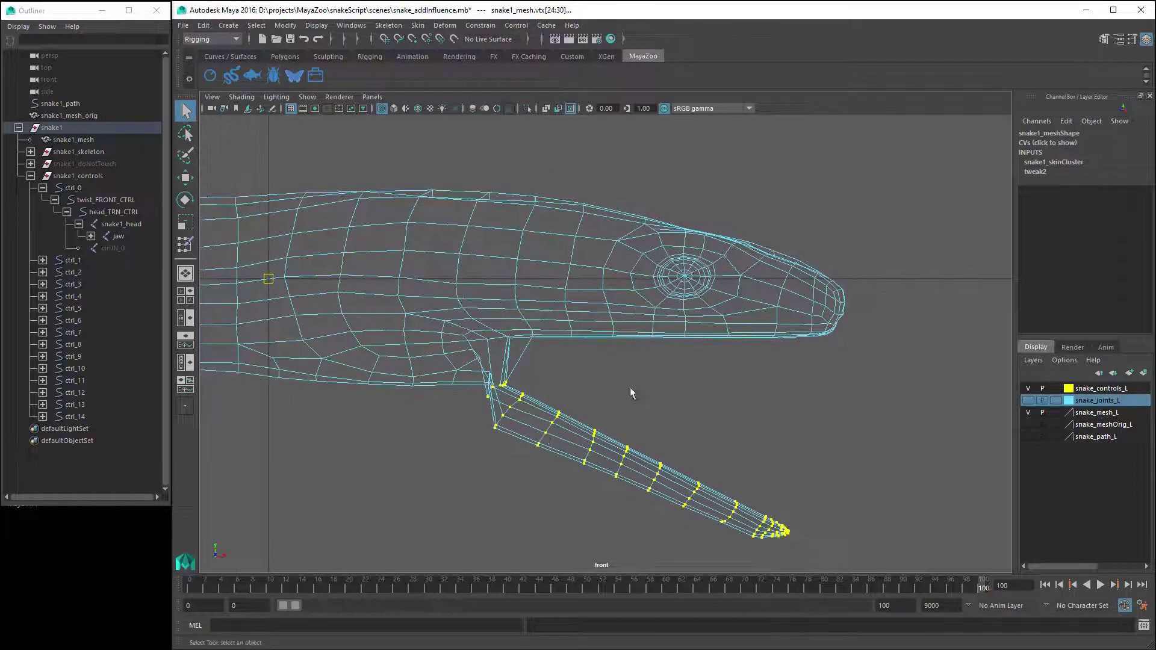
key("alt+v")
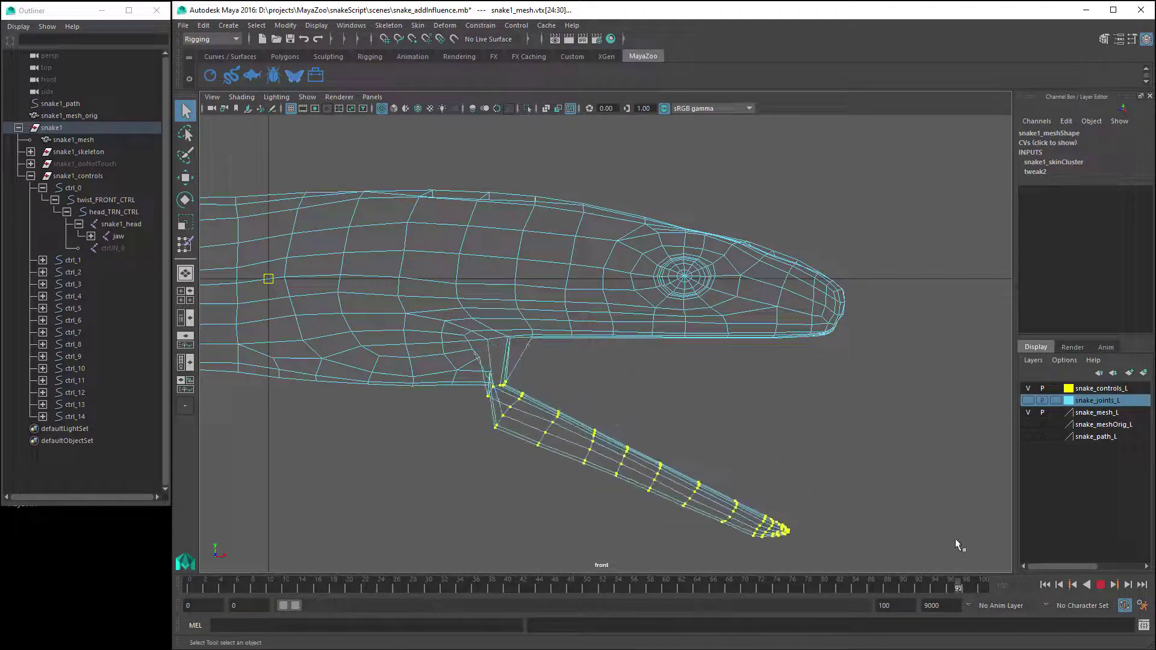
key("Escape")
key("space")
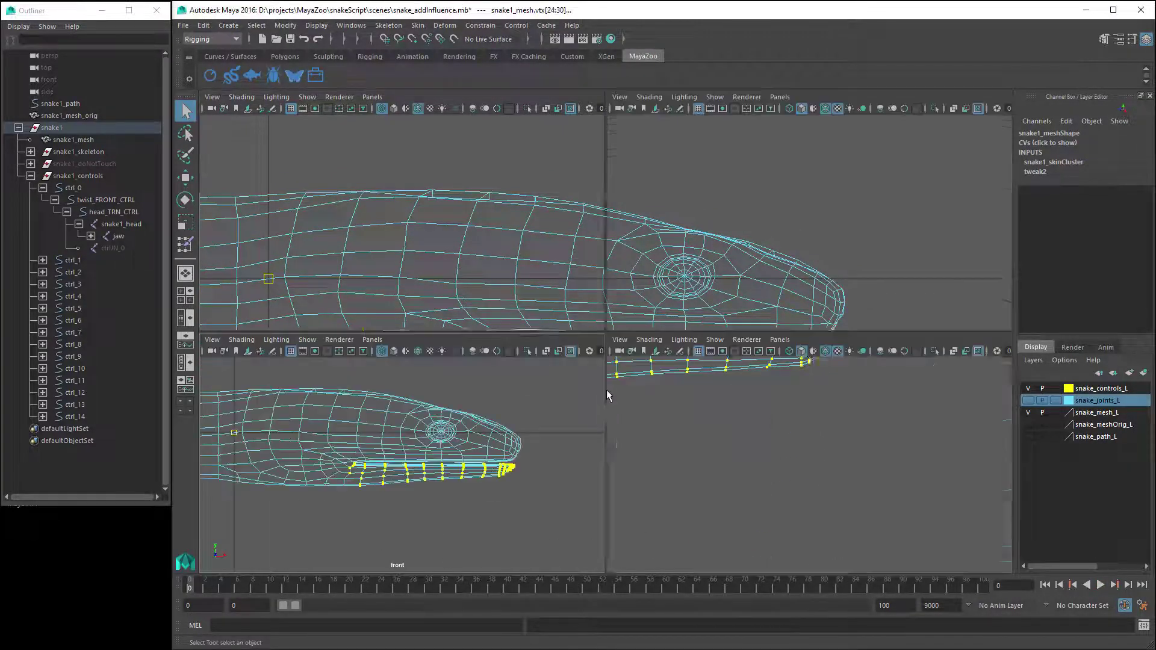
key("space")
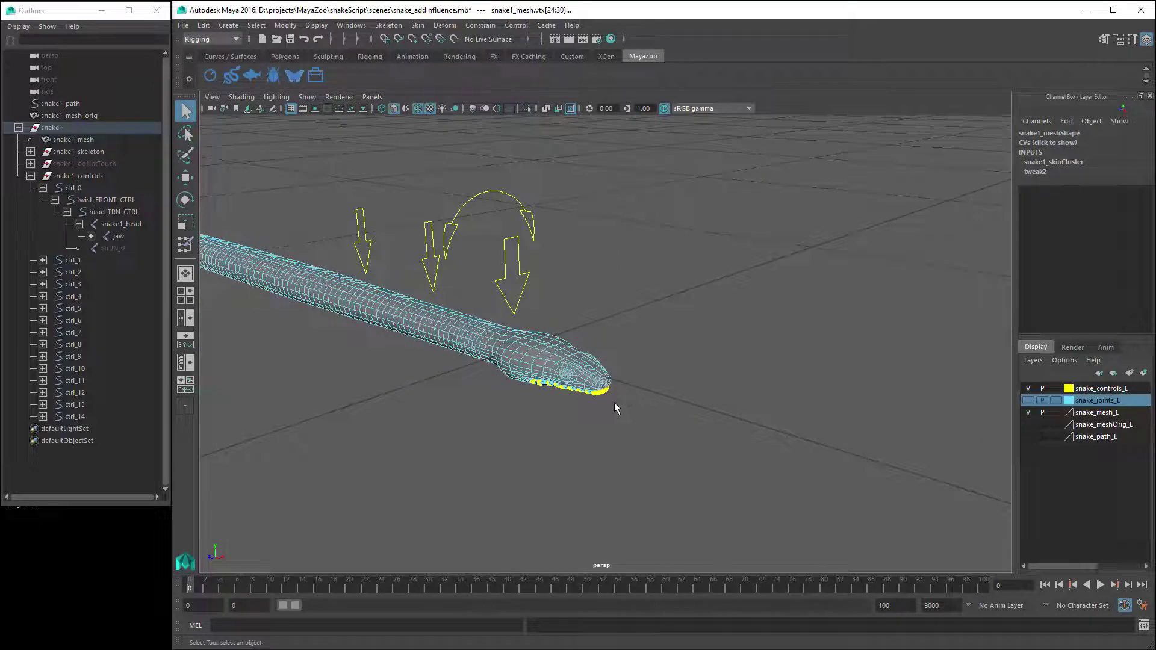
key("F8")
scroll(558, 403, "up", 4)
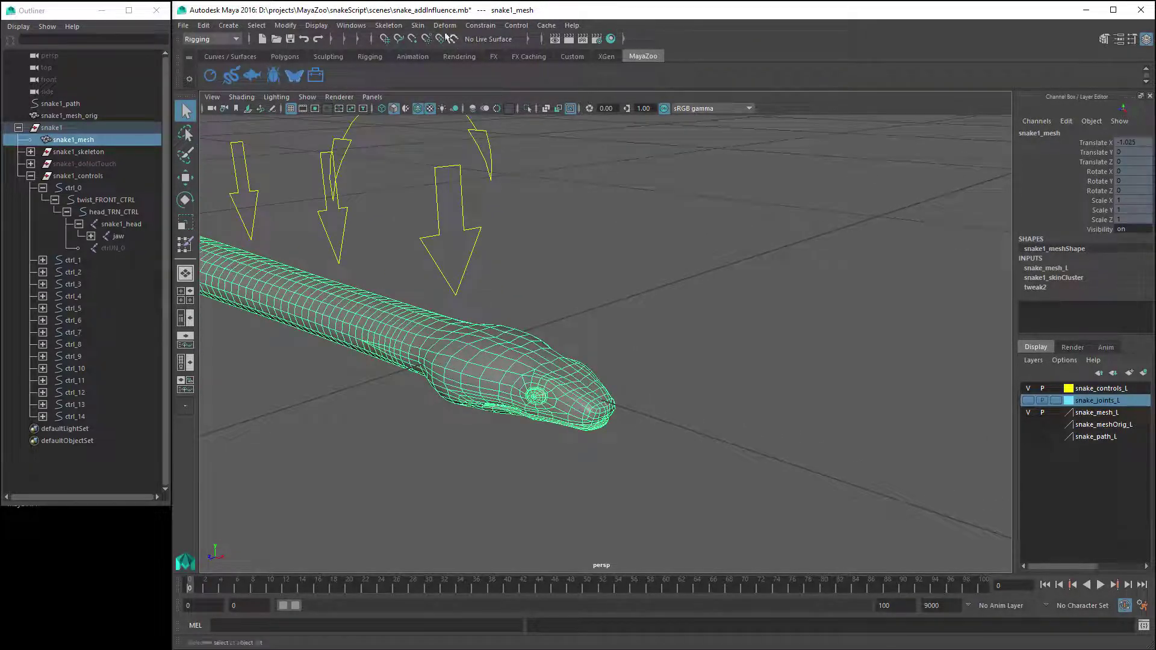
left_click(418, 26)
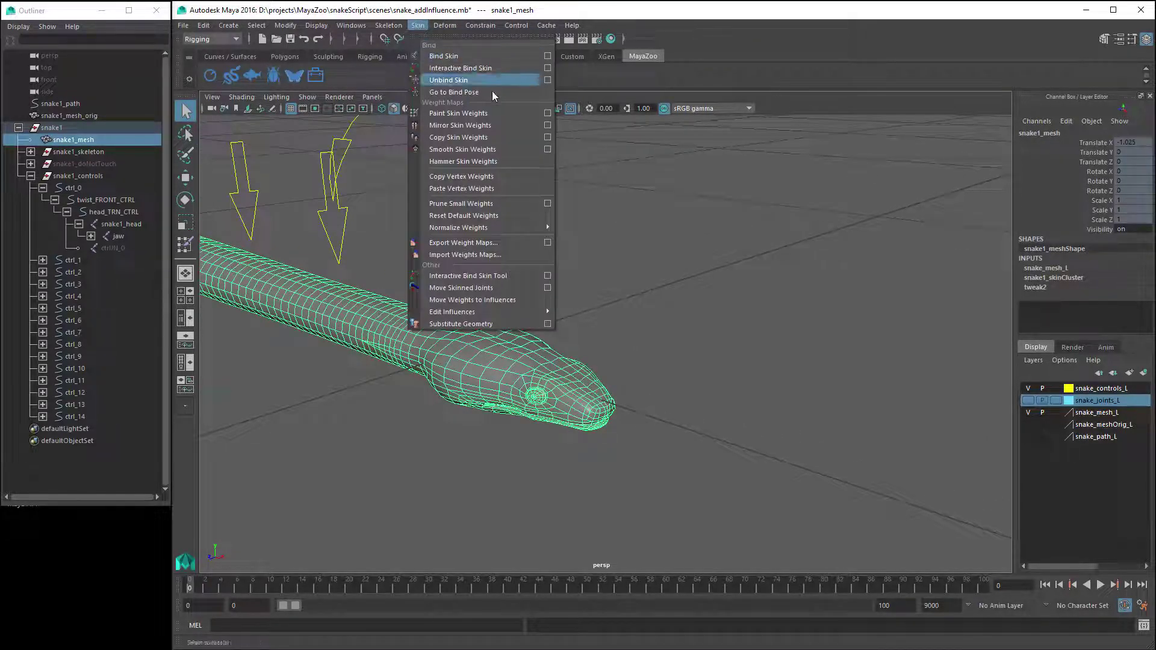
Smooth-paint the jaw influence's weights across the boundary behind the lower jaw
left_click(549, 115)
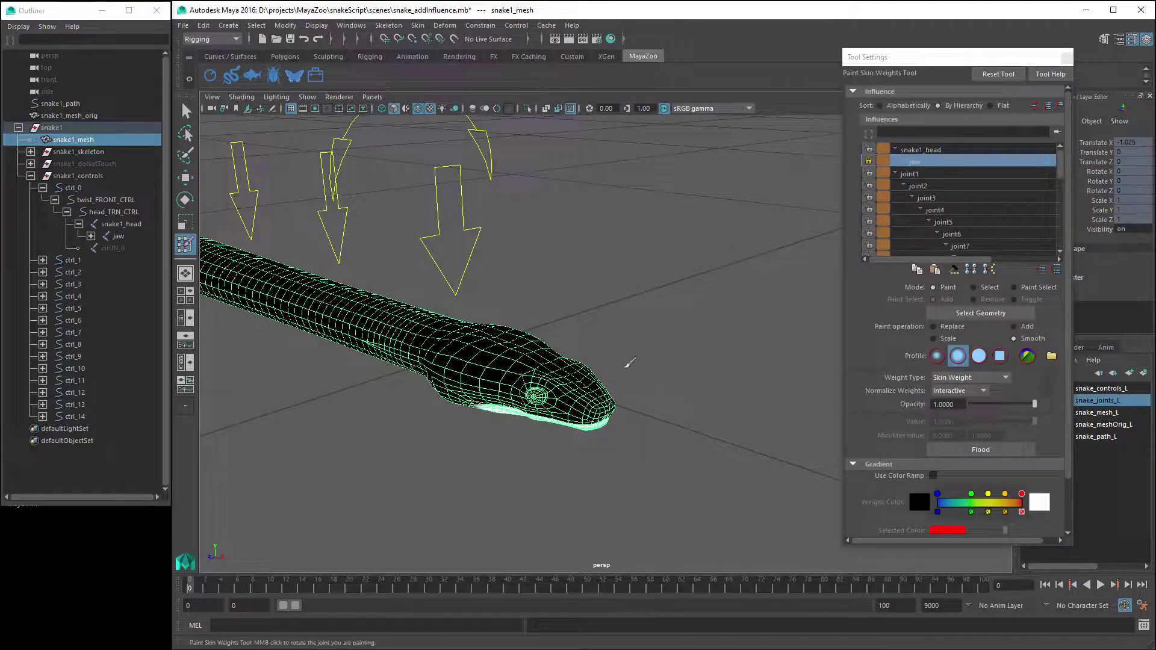
mouse_move(560, 403)
left_mouse_down("alt")
mouse_move(537, 403)
mouse_move(558, 371)
mouse_move(606, 352)
mouse_move(559, 406)
left_mouse_up("alt")
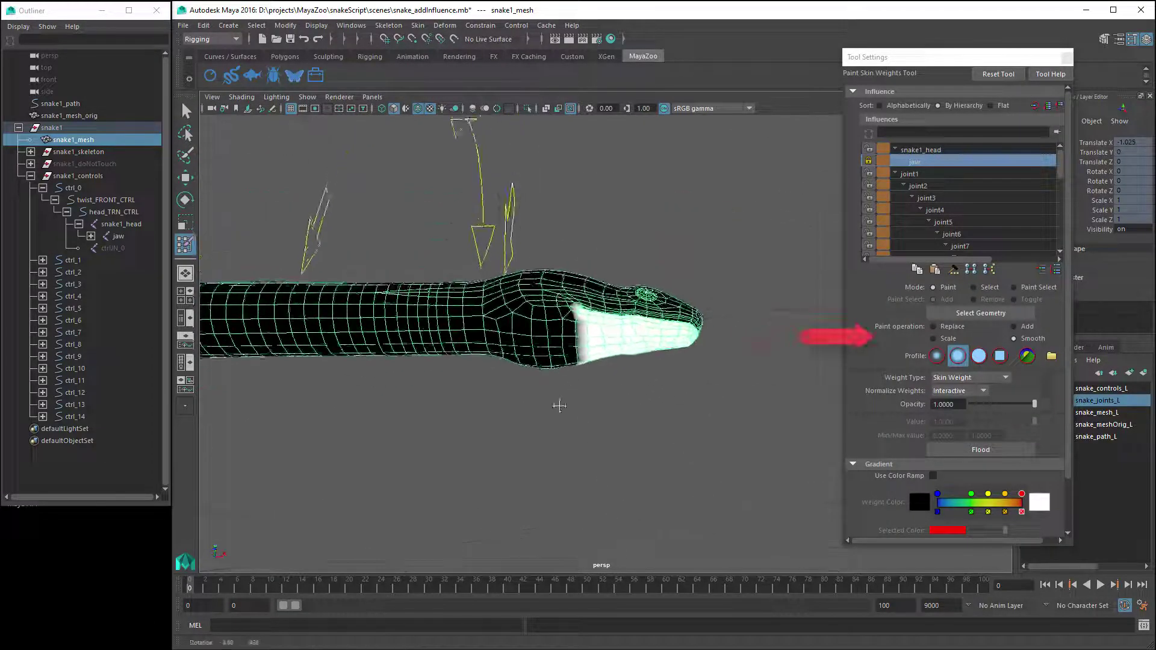
scroll(741, 452, "up", 5)
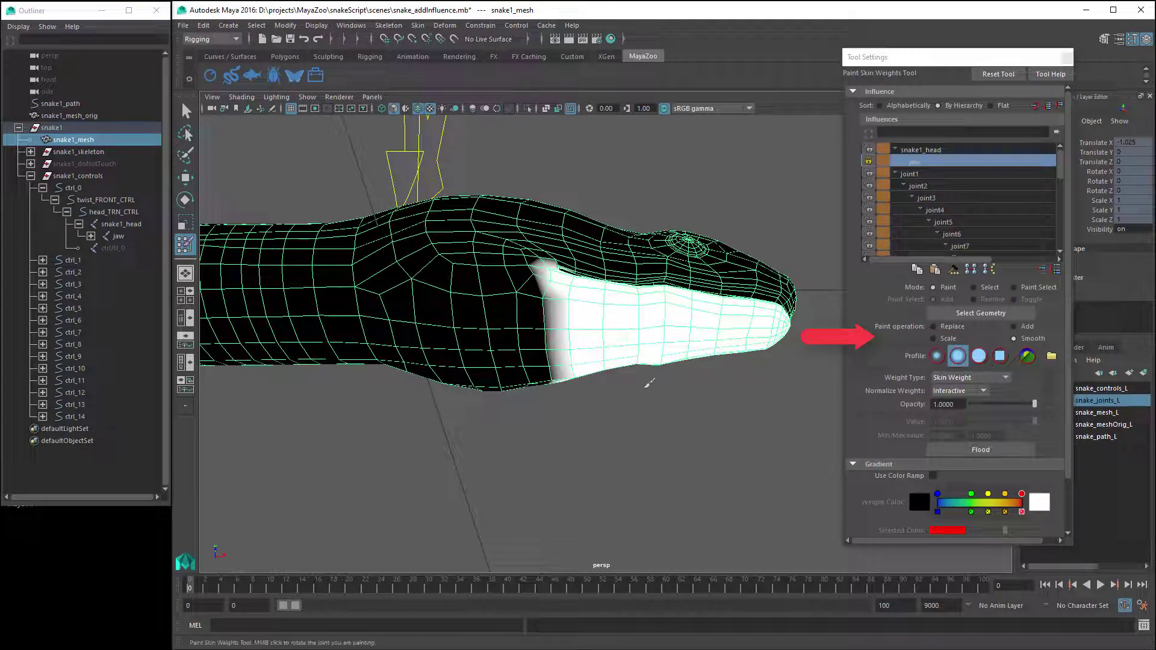
mouse_move(649, 382)
left_mouse_down()
mouse_move(542, 313)
mouse_move(530, 265)
mouse_move(494, 314)
mouse_move(523, 365)
mouse_move(509, 368)
mouse_move(506, 315)
mouse_move(536, 265)
mouse_move(498, 349)
mouse_move(534, 346)
mouse_move(542, 368)
mouse_move(655, 438)
mouse_move(597, 362)
left_mouse_up()
Scrub and play the timeline to check the jaw motion from a three-quarter view
left_click_drag(524, 586, 276, 584)
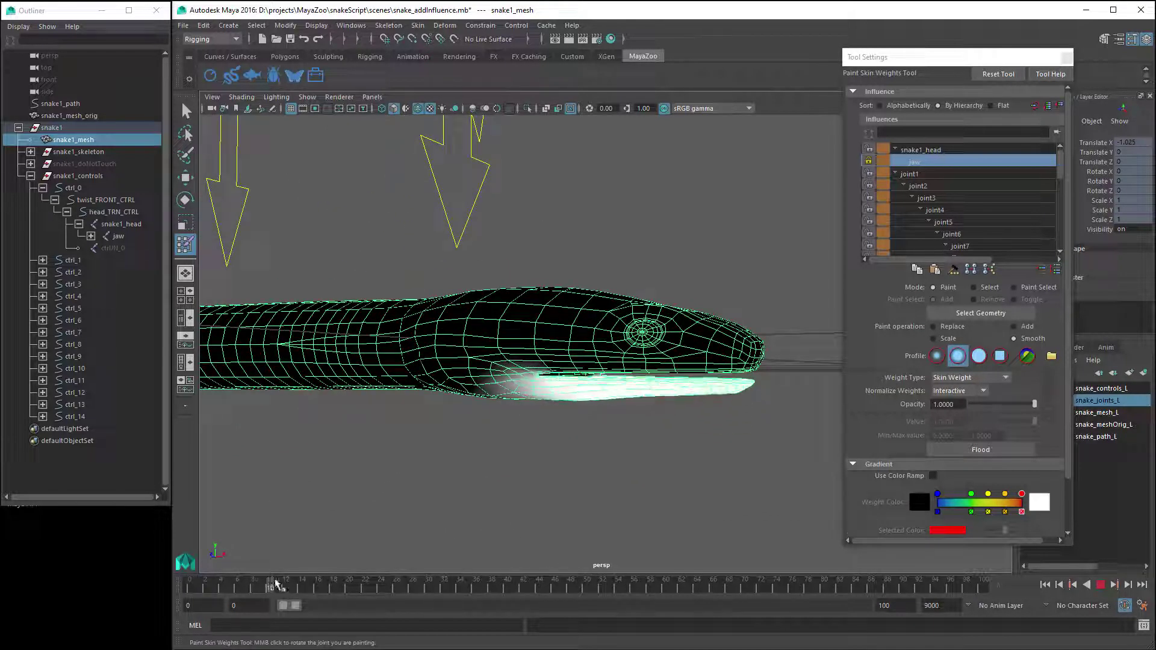
key("Escape")
right_click_drag(542, 490, 636, 442, "alt")
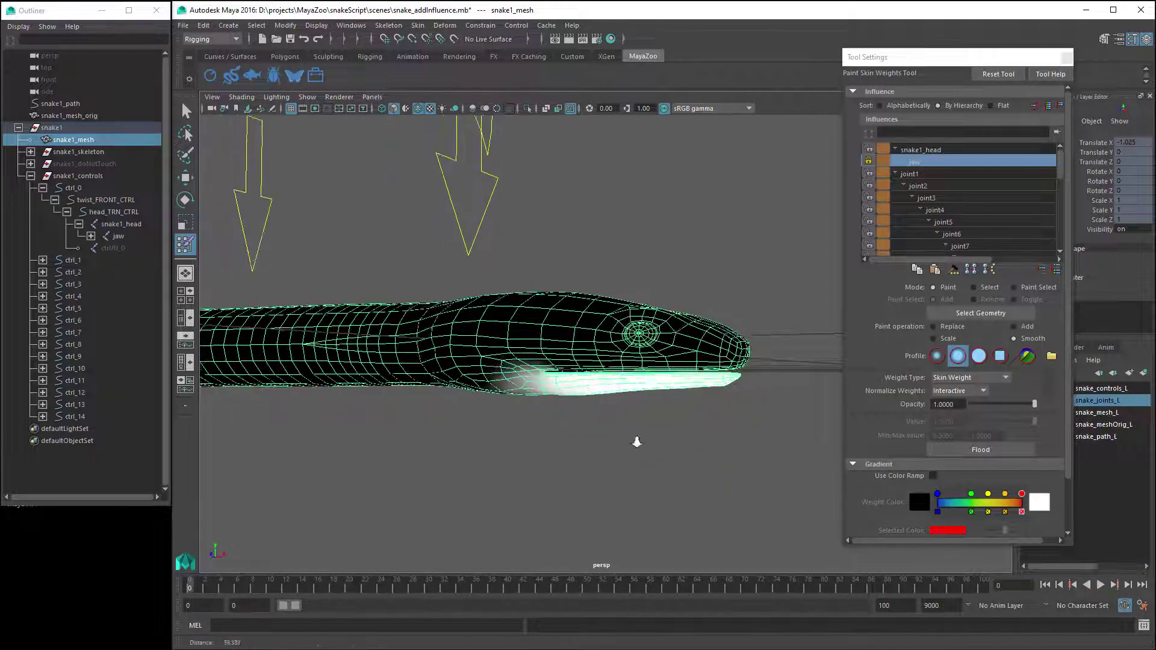
mouse_move(637, 442)
left_mouse_down("alt")
mouse_move(627, 406)
mouse_move(495, 403)
mouse_move(511, 423)
left_mouse_up("alt")
Return to object selection, close Tool Settings, and open mzSnakeTool from the MayaZoo shelf
key("q")
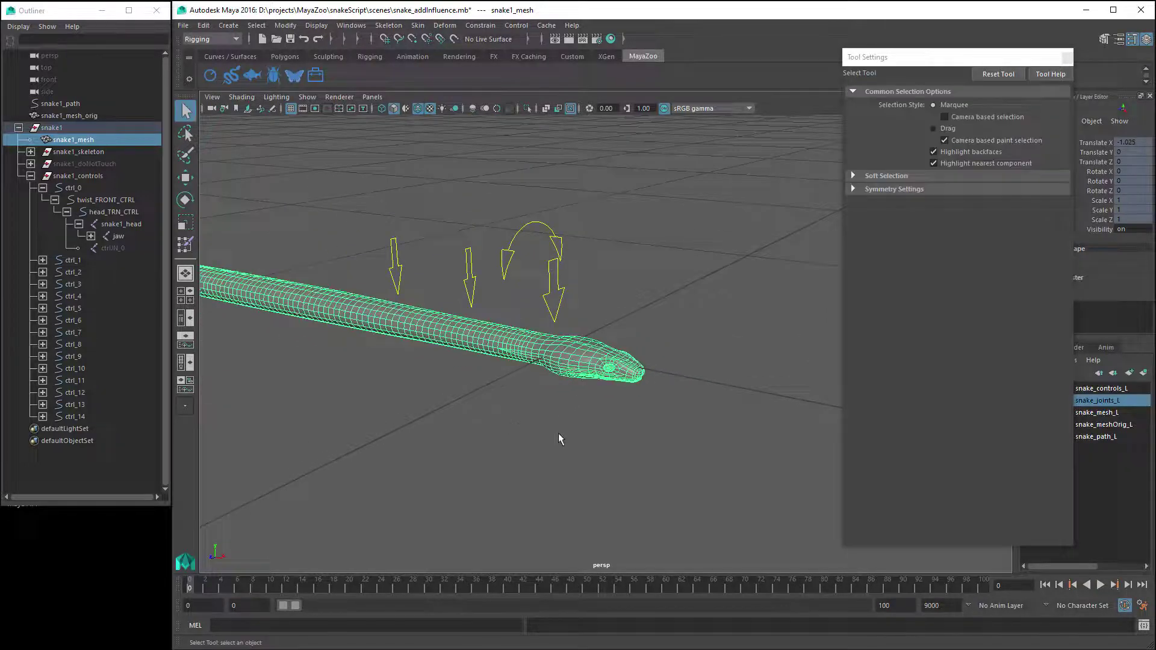
middle_click_drag(561, 438, 609, 428, "alt")
left_click(1068, 59)
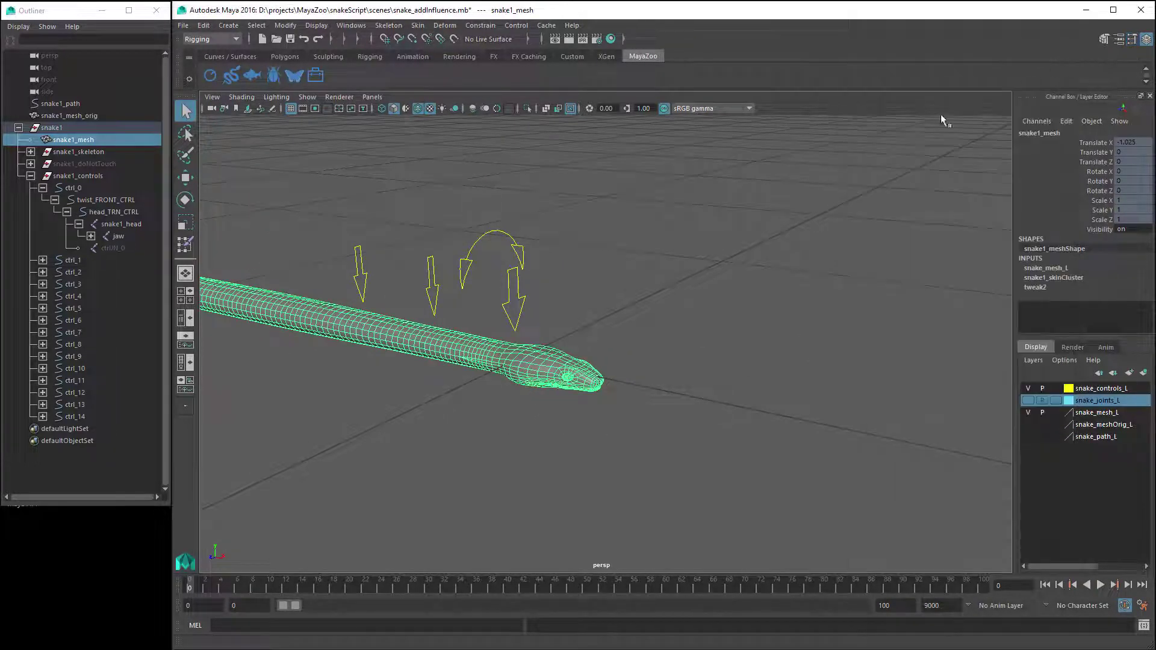
left_click(234, 76)
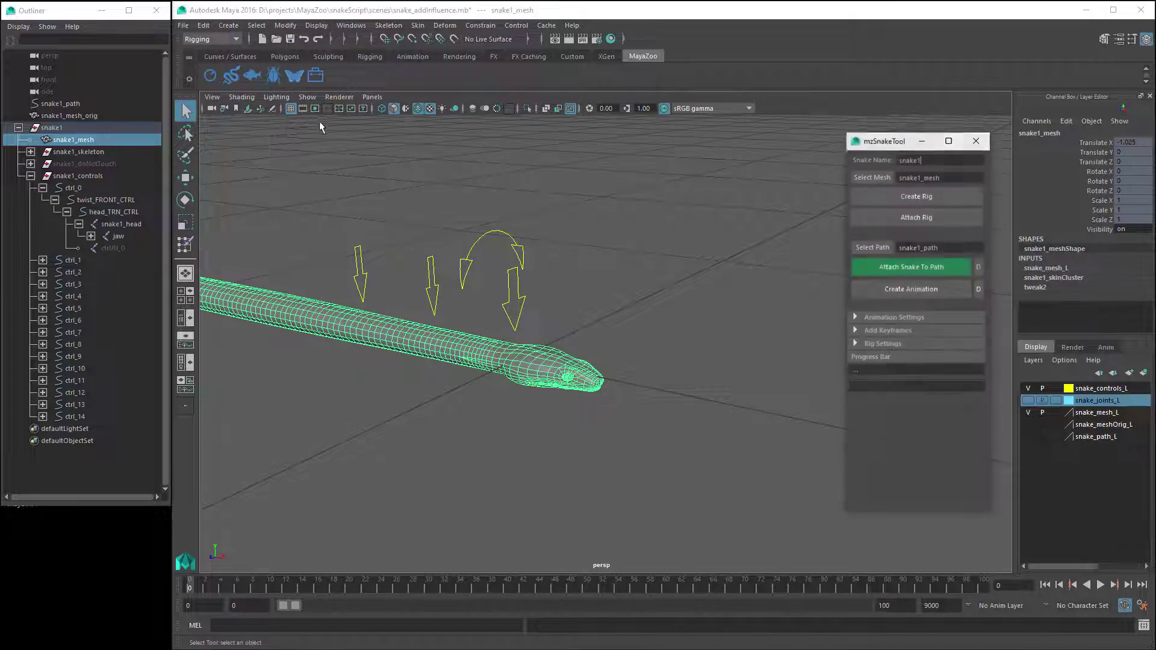
Show the snake_path_L layer, select snake1_path, attach the snake, and create its animation
left_click(1028, 437)
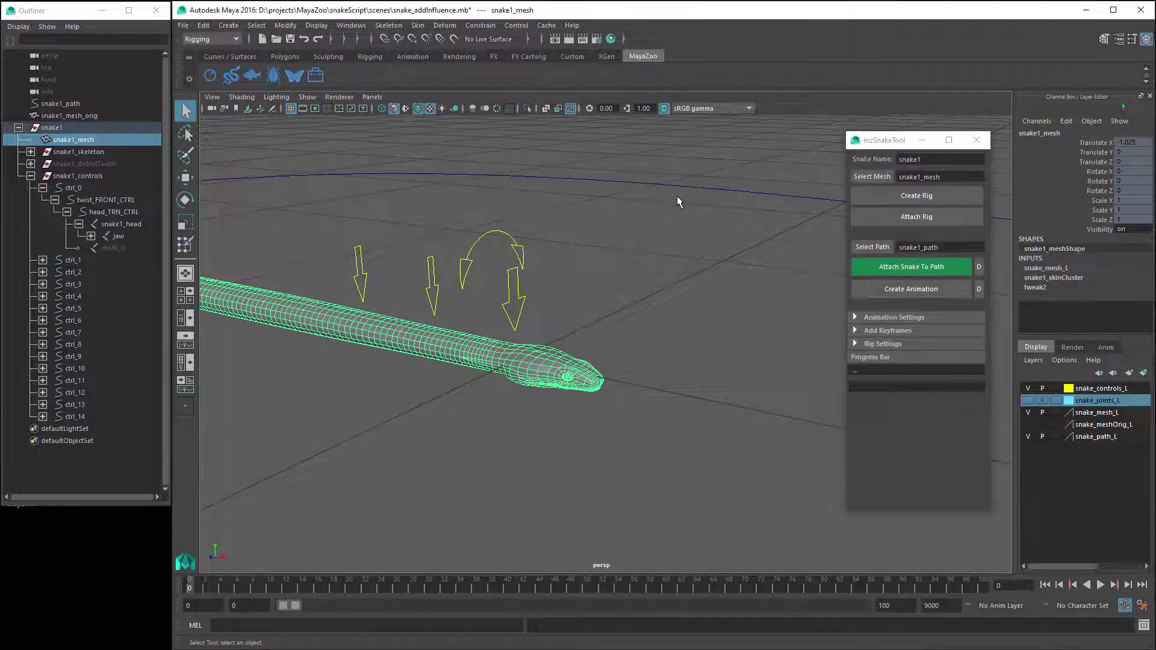
left_click_drag(716, 212, 716, 214)
right_click_drag(735, 341, 658, 324, "alt")
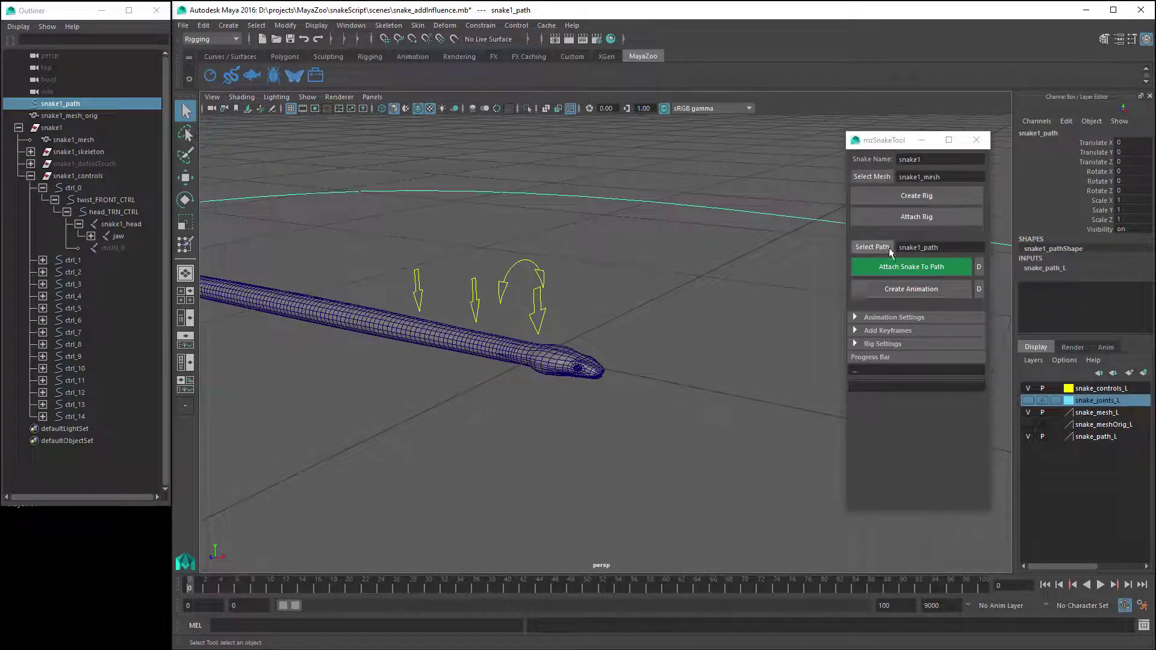
left_click(902, 266)
left_click(899, 288)
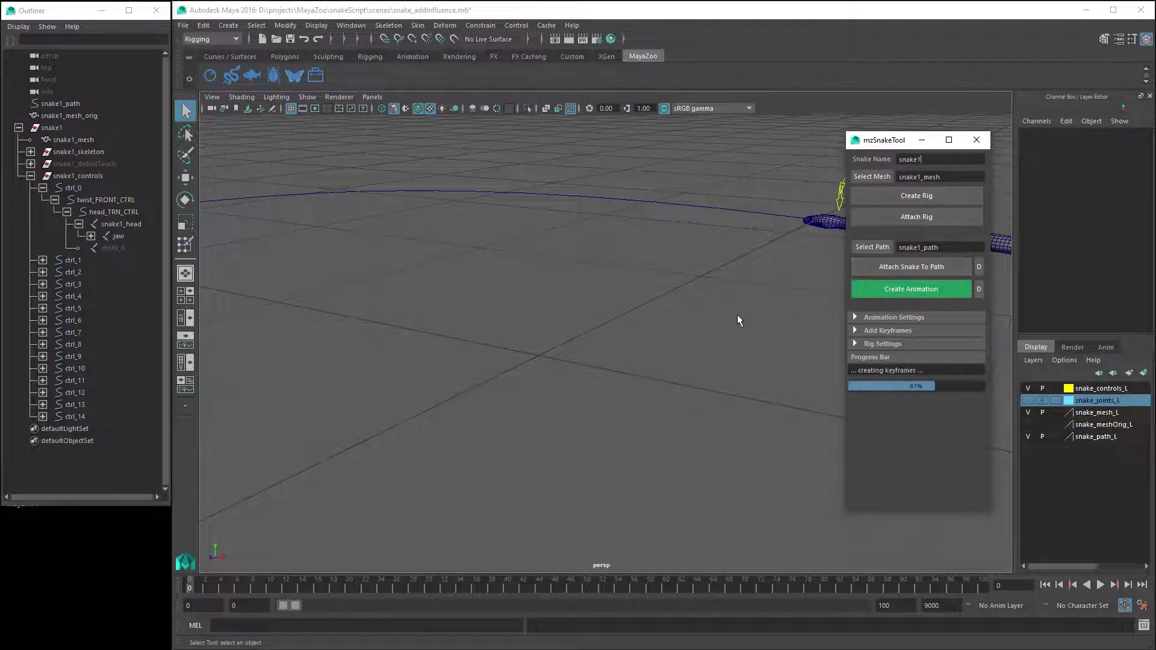